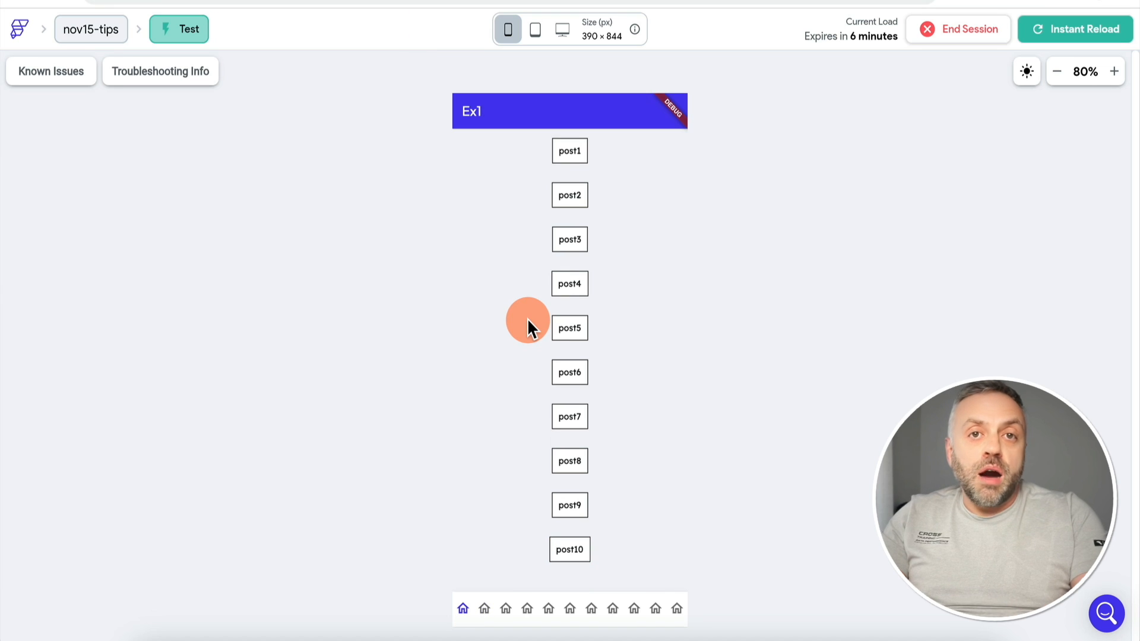
Show the Ex1 Solution page in the running test app and look through its list of posts and banners.
{"action": "left_click", "coordinate": [484, 609]}
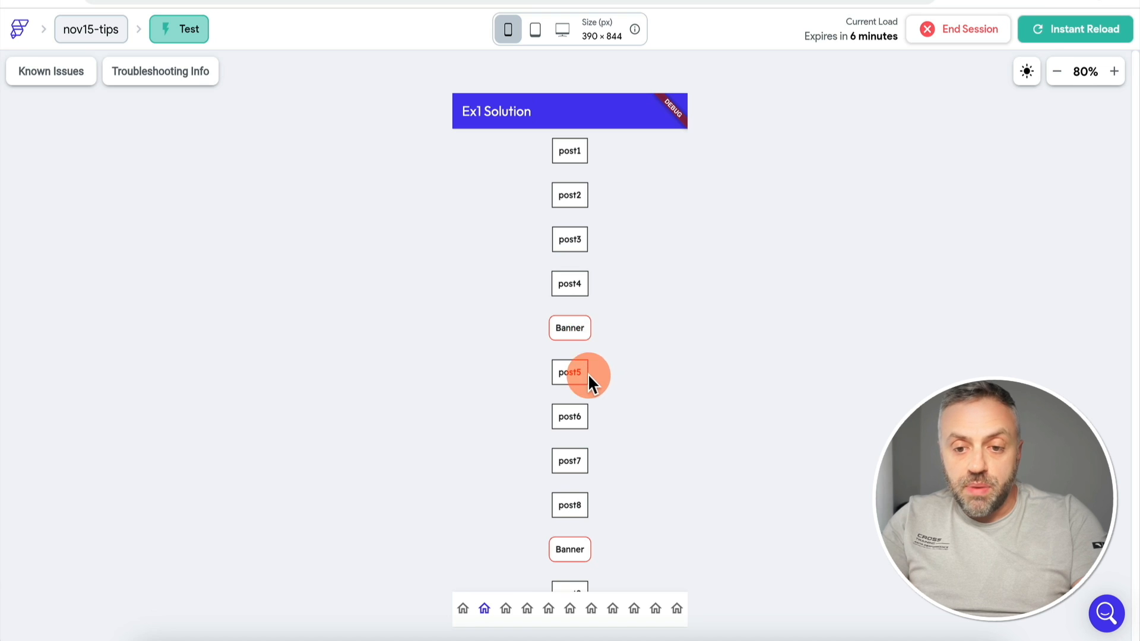
{"action": "scroll", "coordinate": [593, 457], "scroll_direction": "down", "scroll_amount": 2}
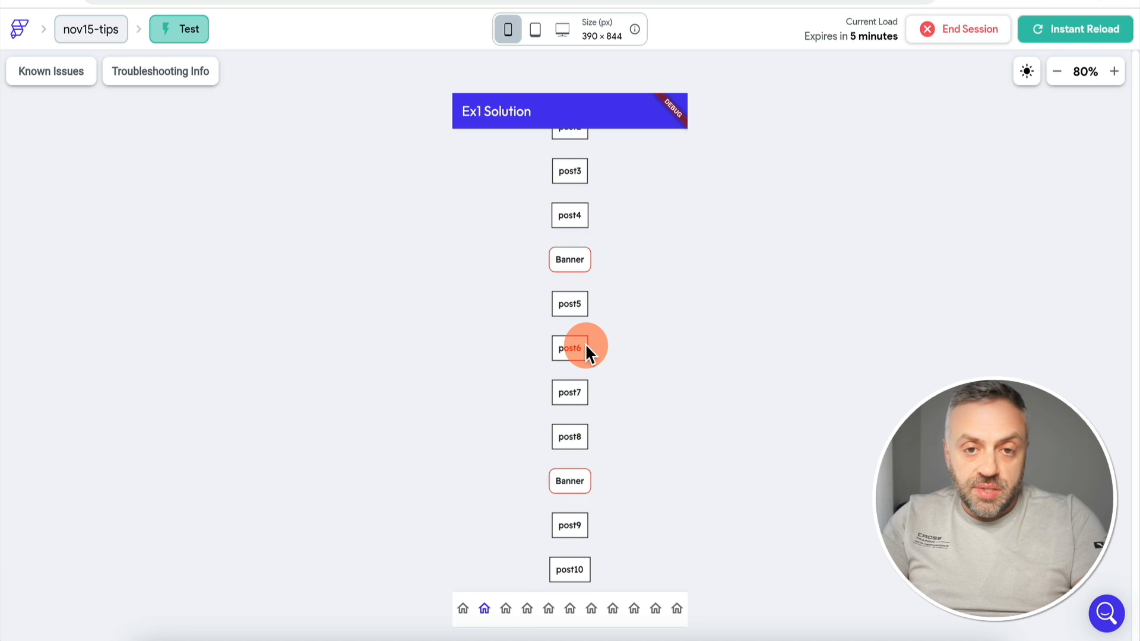
{"action": "scroll", "coordinate": [510, 209], "scroll_direction": "up", "scroll_amount": 2}
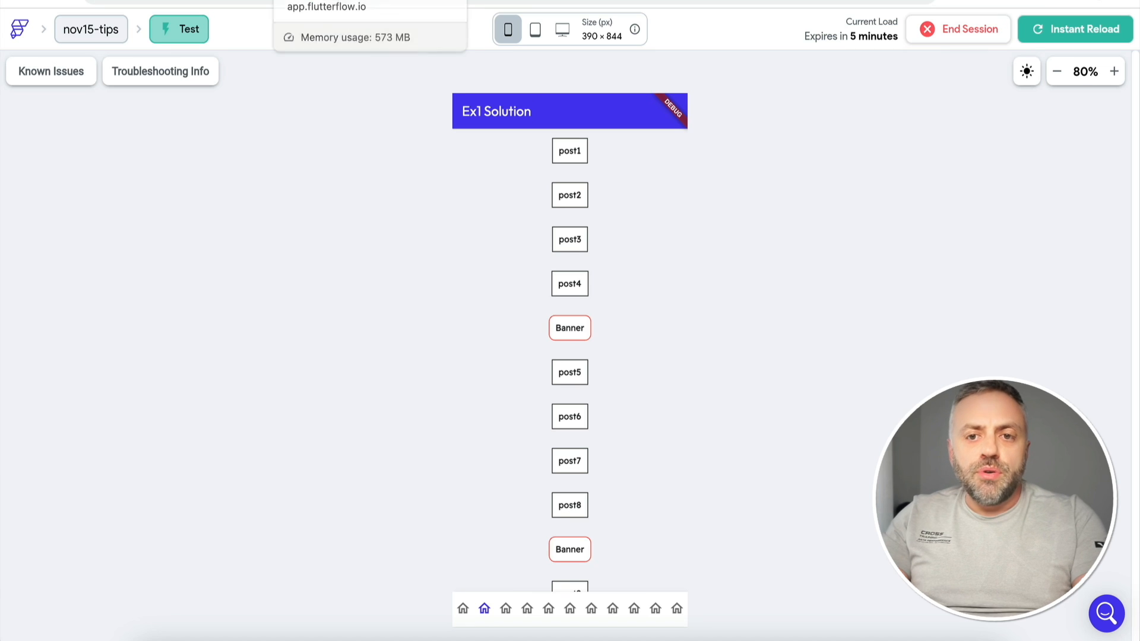
Switch to the FlutterFlow builder and examine the variable that generates the children of the ex1 page's ListView.
{"action": "left_click", "coordinate": [345, 1]}
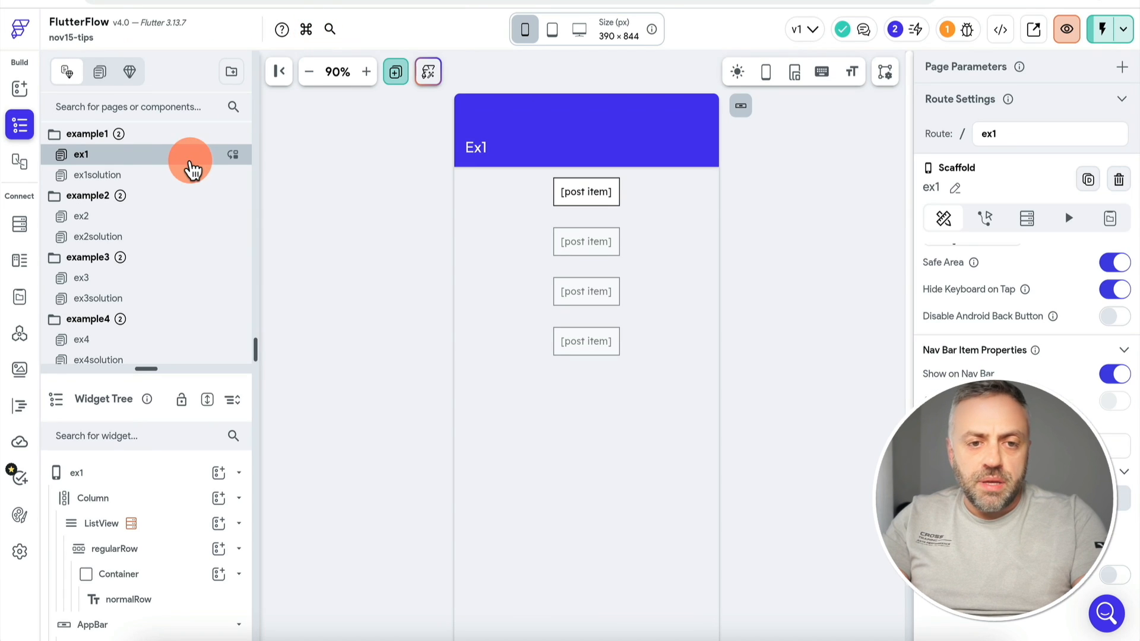
{"action": "left_click", "coordinate": [506, 237]}
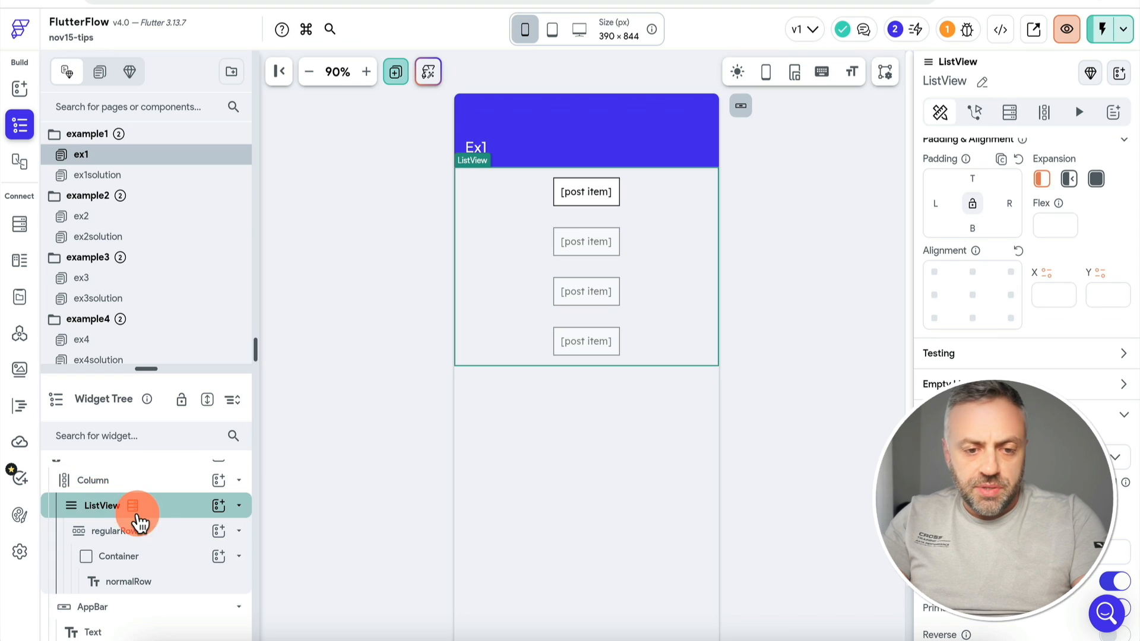
{"action": "left_click", "coordinate": [1044, 112]}
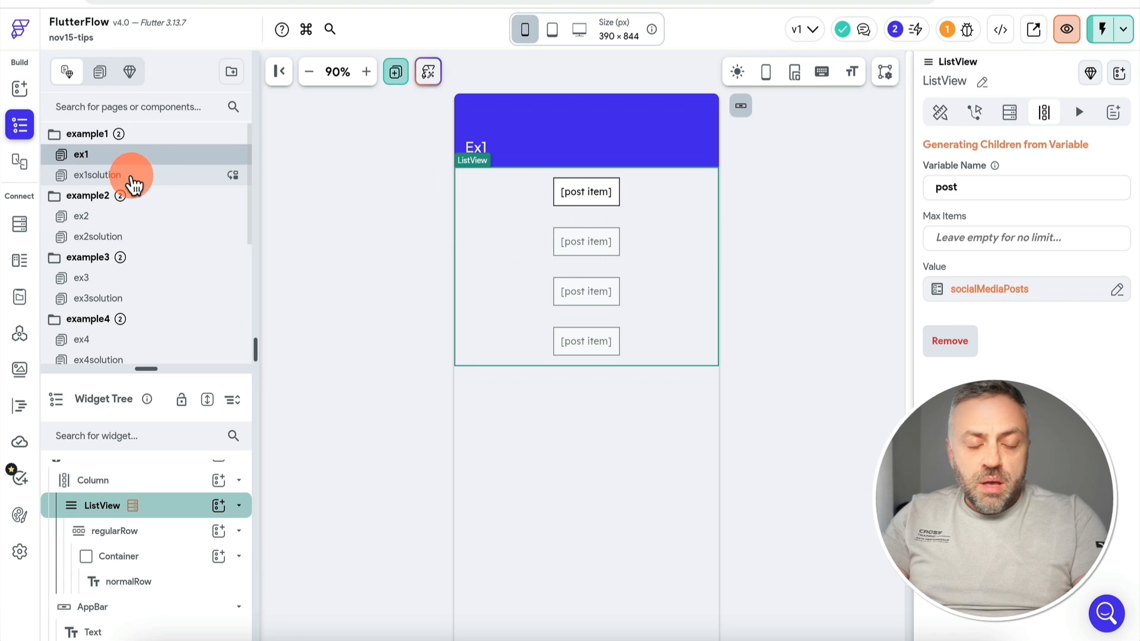
Open the ex1solution page, enlarge the widget tree and examine the adRow and regularRow structure inside the ListView's Stack.
{"action": "left_click", "coordinate": [157, 178]}
{"action": "left_click_drag", "start_coordinate": [147, 369], "coordinate": [153, 238]}
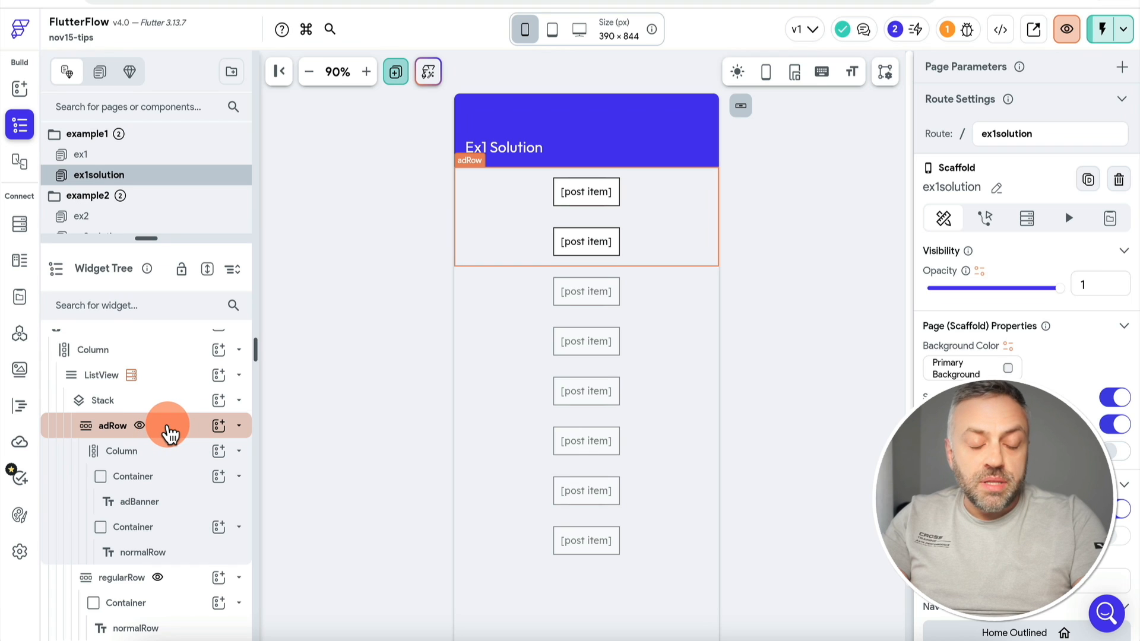
{"action": "left_click", "coordinate": [178, 581]}
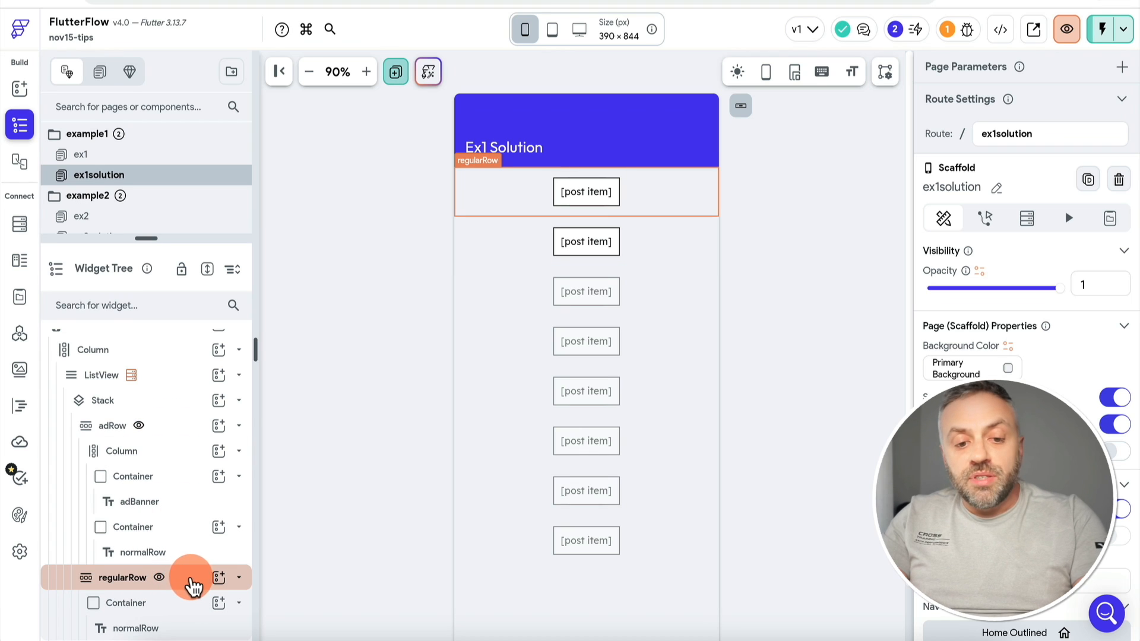
{"action": "left_click", "coordinate": [181, 497]}
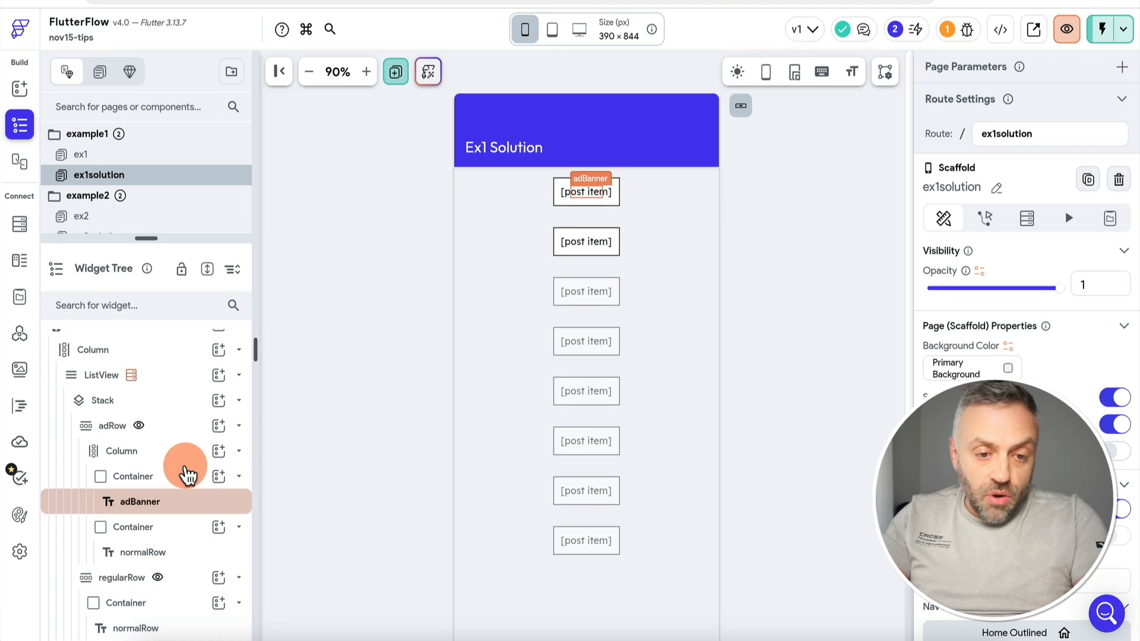
{"action": "left_click", "coordinate": [162, 411]}
Examine the code expression that controls the conditional visibility of adRow.
{"action": "left_click", "coordinate": [171, 427]}
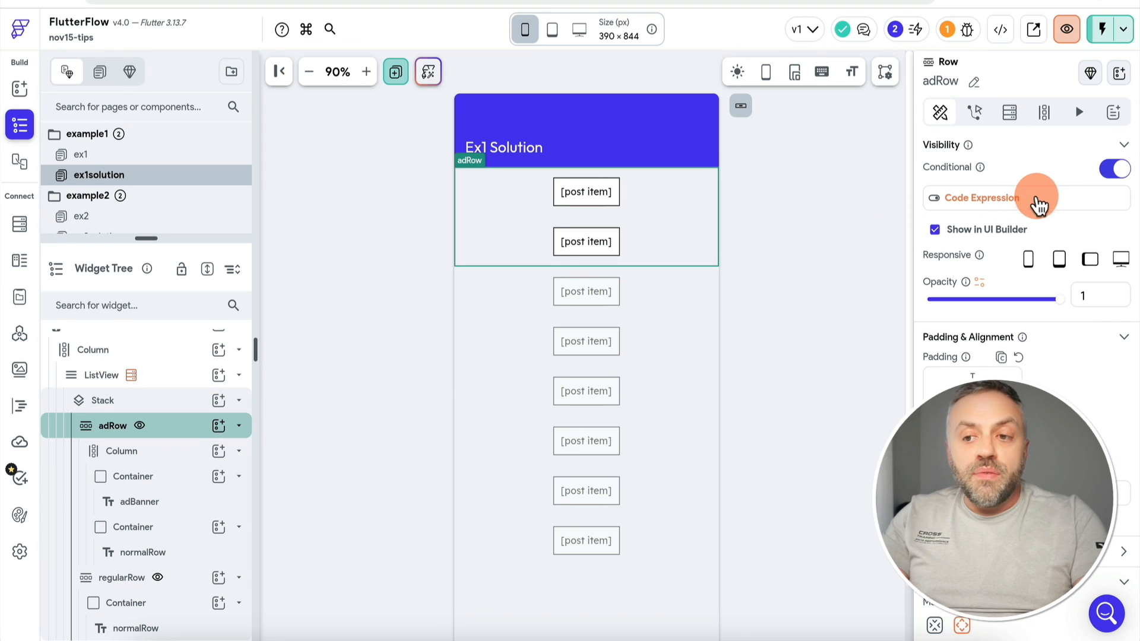
{"action": "left_click", "coordinate": [1054, 208]}
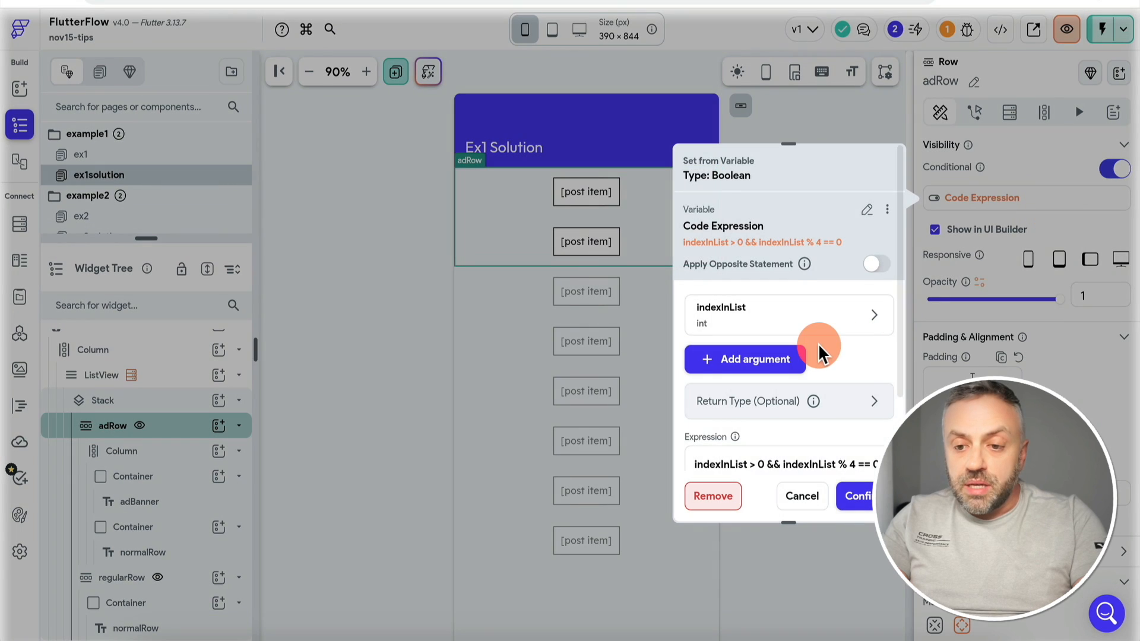
{"action": "scroll", "coordinate": [819, 349], "scroll_direction": "down", "scroll_amount": 2}
{"action": "scroll", "coordinate": [819, 350], "scroll_direction": "down", "scroll_amount": 1}
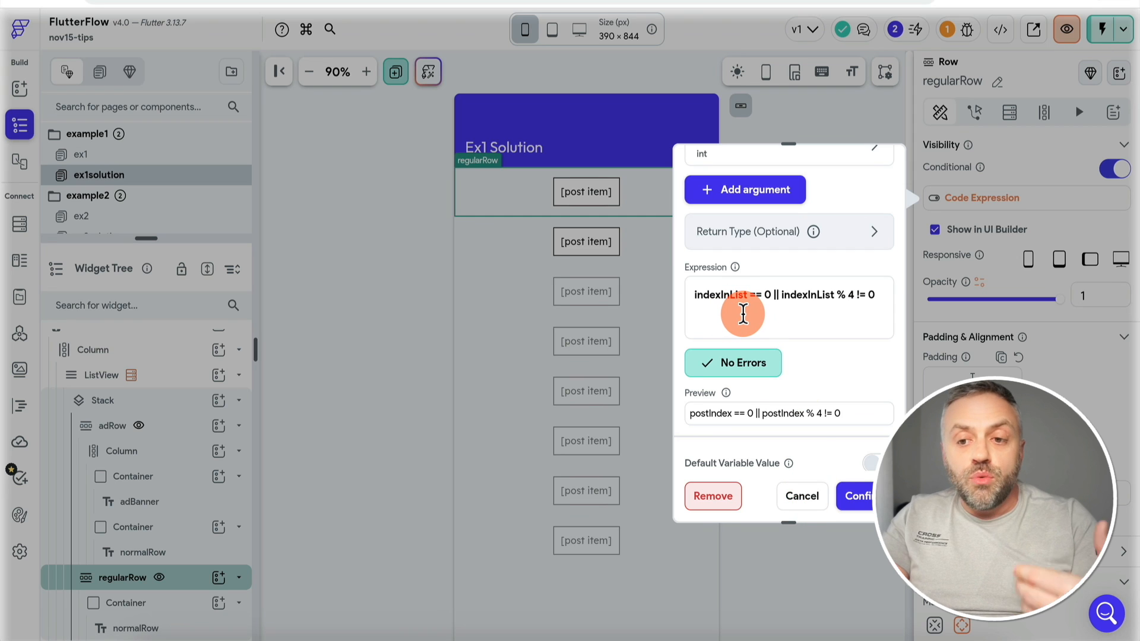
Examine the indexInList argument and its value in regularRow's conditional visibility expression.
{"action": "scroll", "coordinate": [742, 314], "scroll_direction": "up", "scroll_amount": 3}
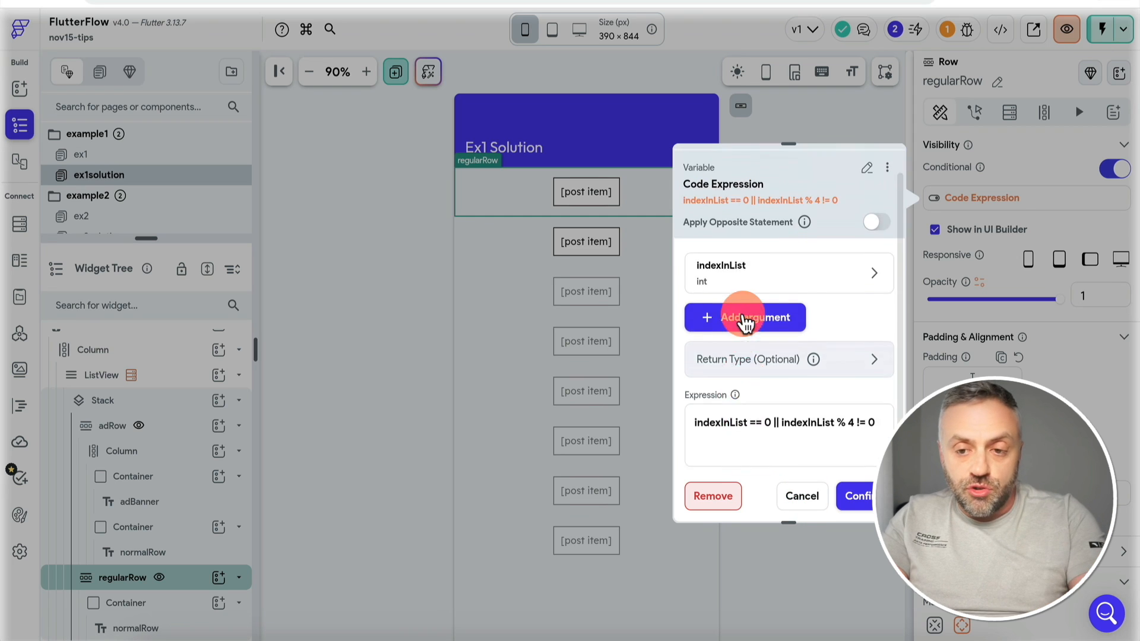
{"action": "left_click", "coordinate": [733, 321]}
{"action": "scroll", "coordinate": [766, 344], "scroll_direction": "down", "scroll_amount": 2}
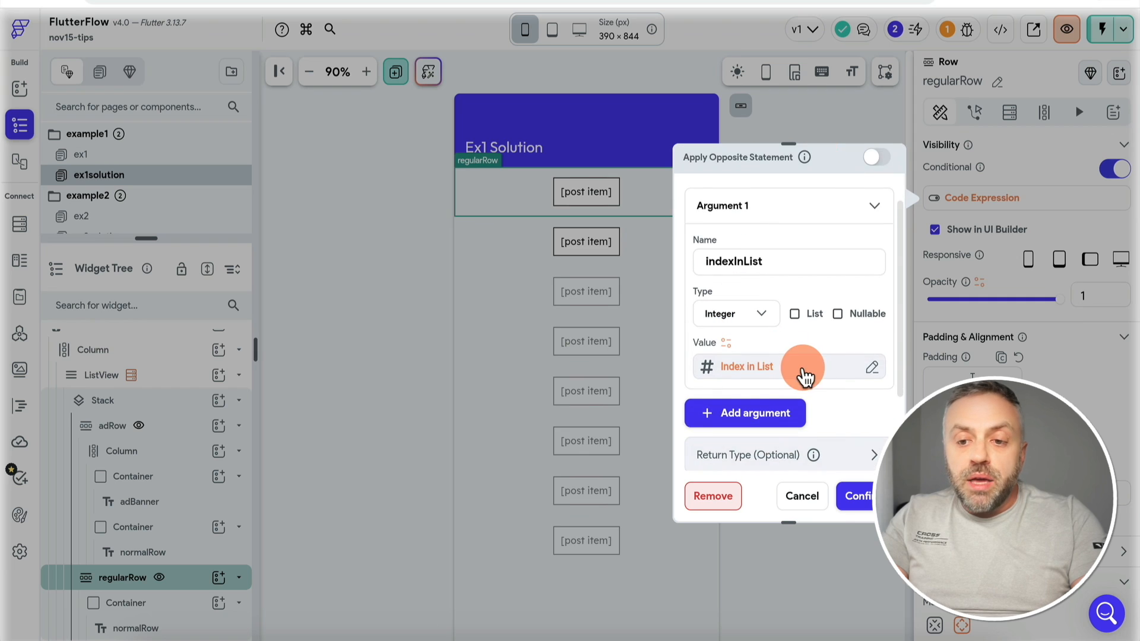
{"action": "left_click", "coordinate": [760, 366]}
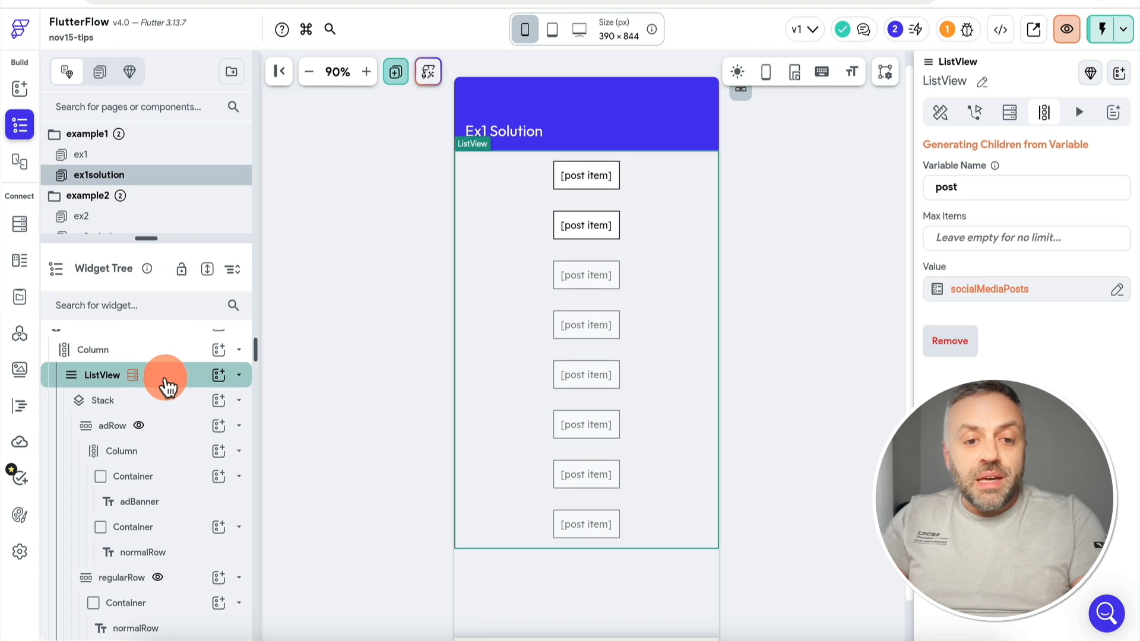
Check the post Item options, including Index in List, offered as a variable for the adBanner text, and discard the selection.
{"action": "left_click", "coordinate": [174, 428]}
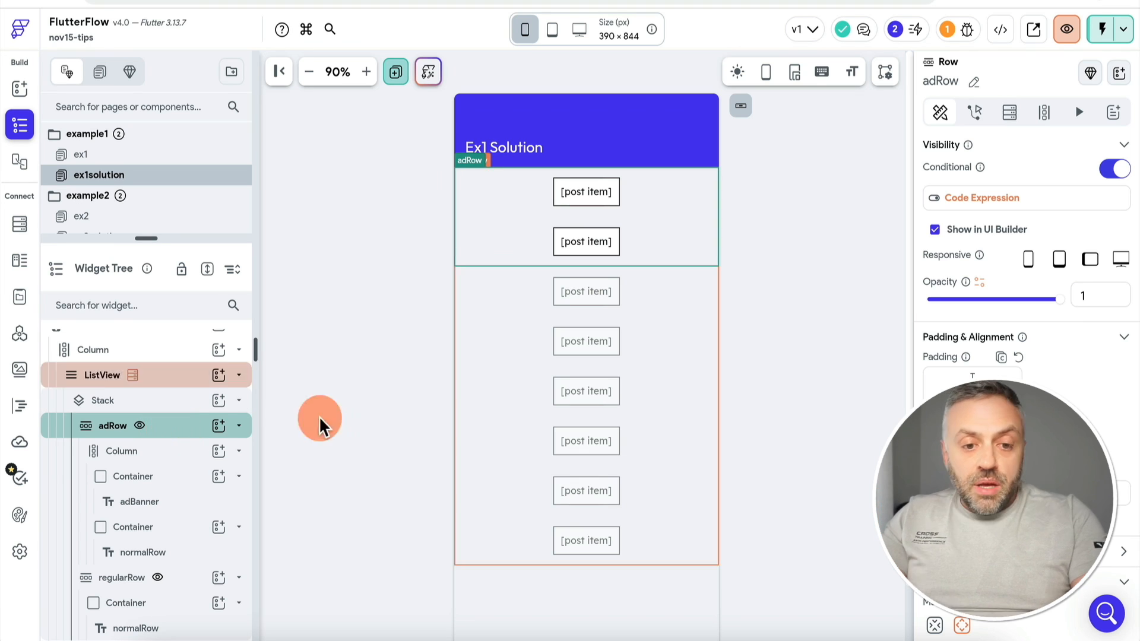
{"action": "left_click", "coordinate": [146, 504]}
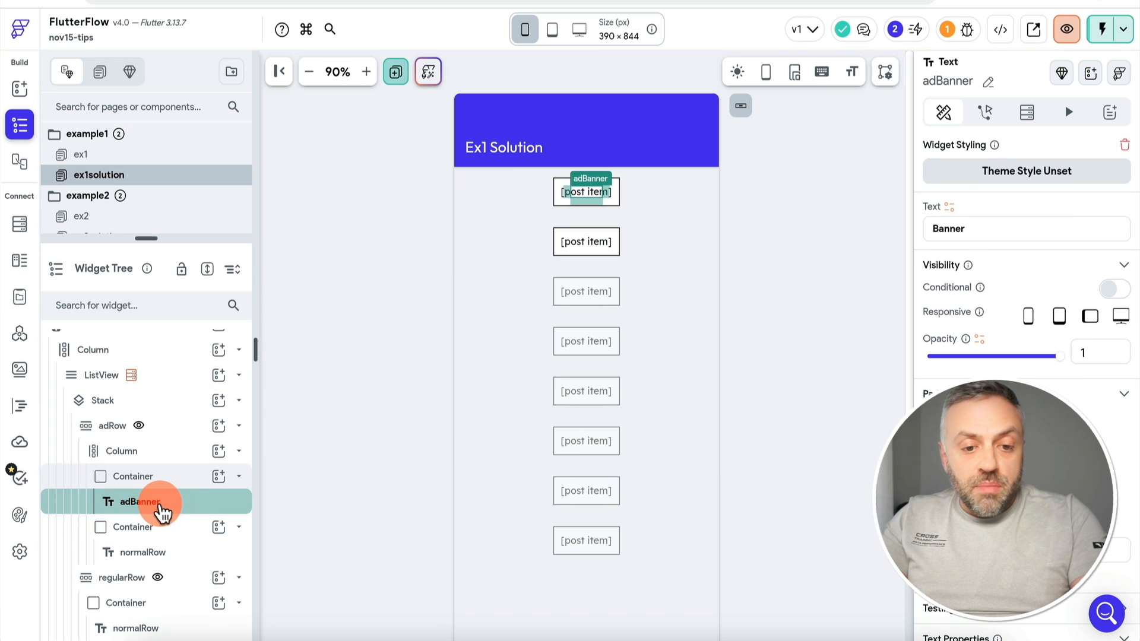
{"action": "left_click", "coordinate": [949, 207]}
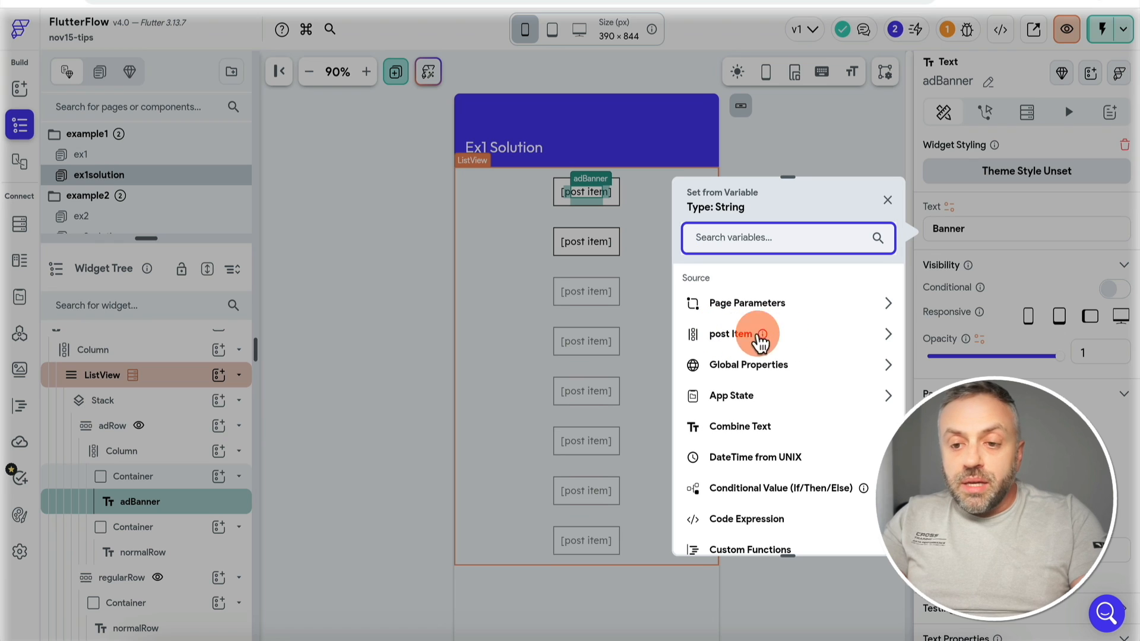
{"action": "left_click", "coordinate": [781, 336]}
{"action": "left_click", "coordinate": [779, 330]}
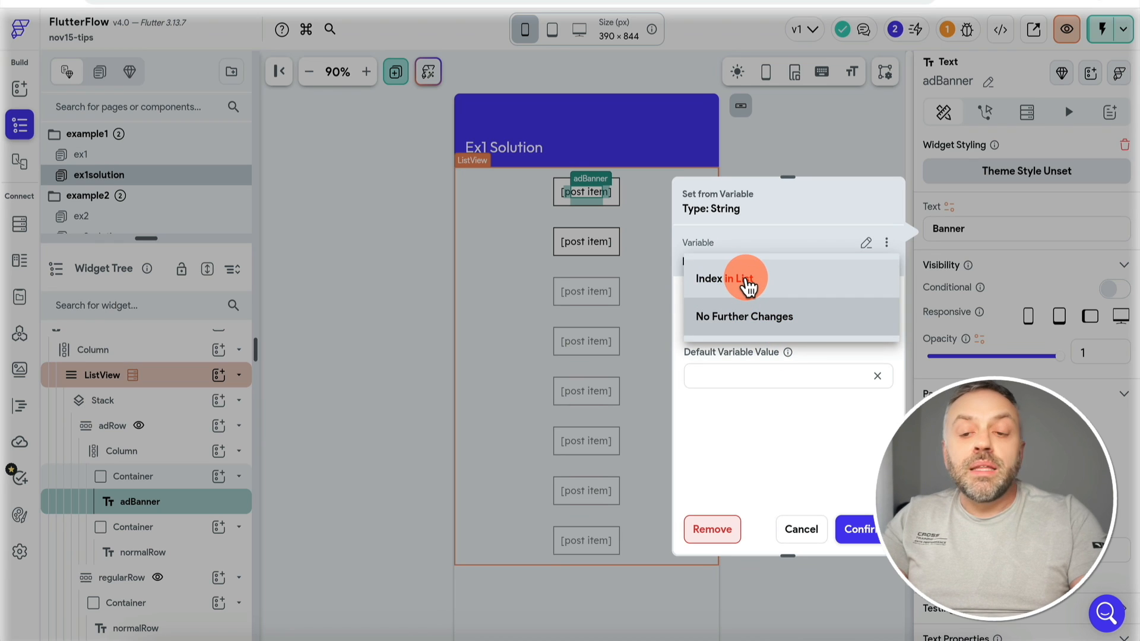
{"action": "left_click", "coordinate": [811, 534]}
{"action": "left_click", "coordinate": [811, 534]}
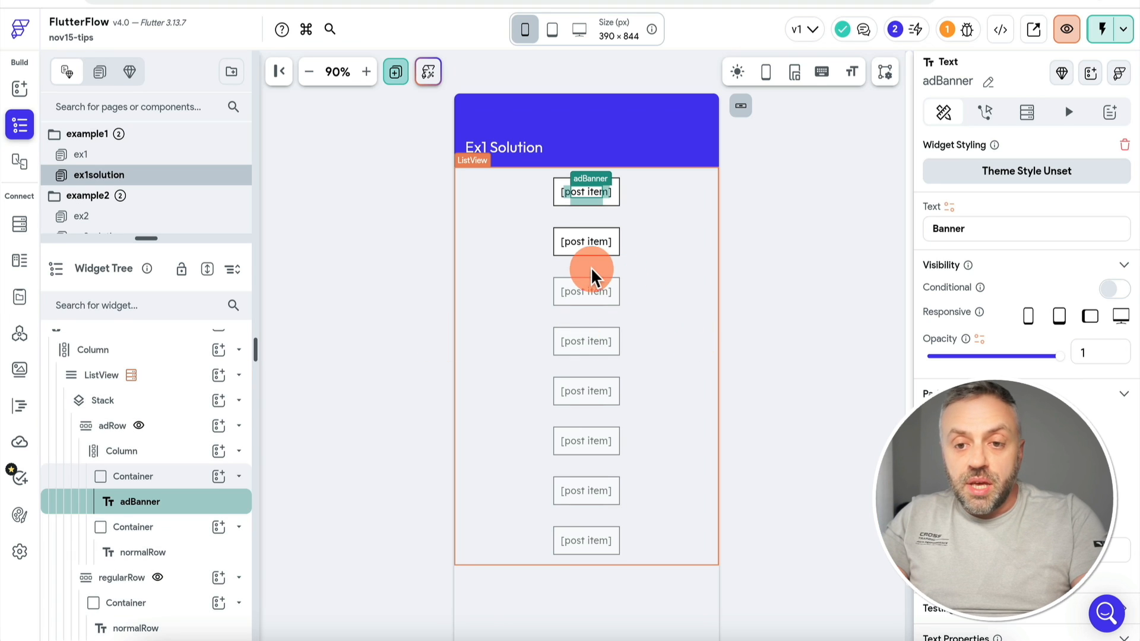
{"action": "left_click", "coordinate": [326, 308]}
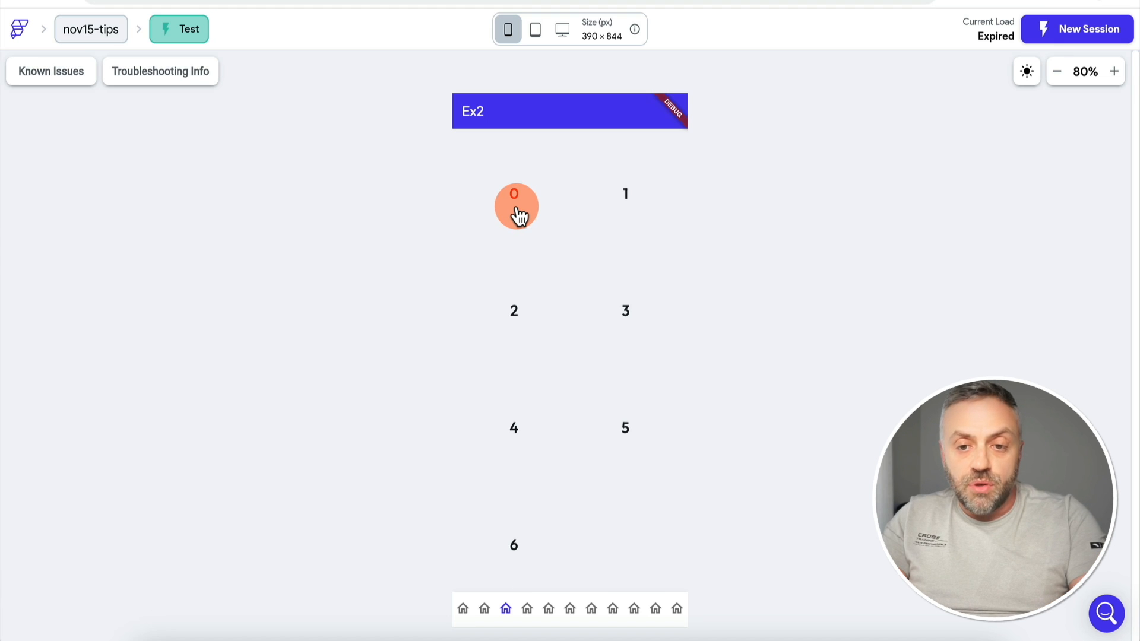
Test the Ex2 grid in the running app by tapping tiles 0, 1 and 2 to check their colour change.
{"action": "left_click", "coordinate": [516, 207]}
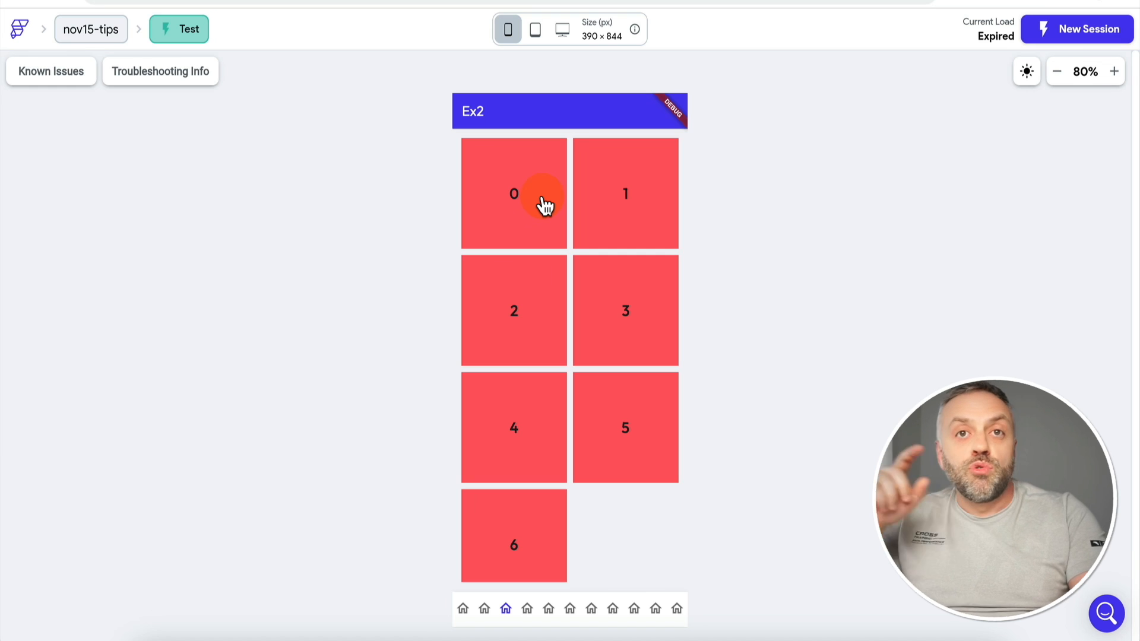
{"action": "left_click", "coordinate": [530, 225]}
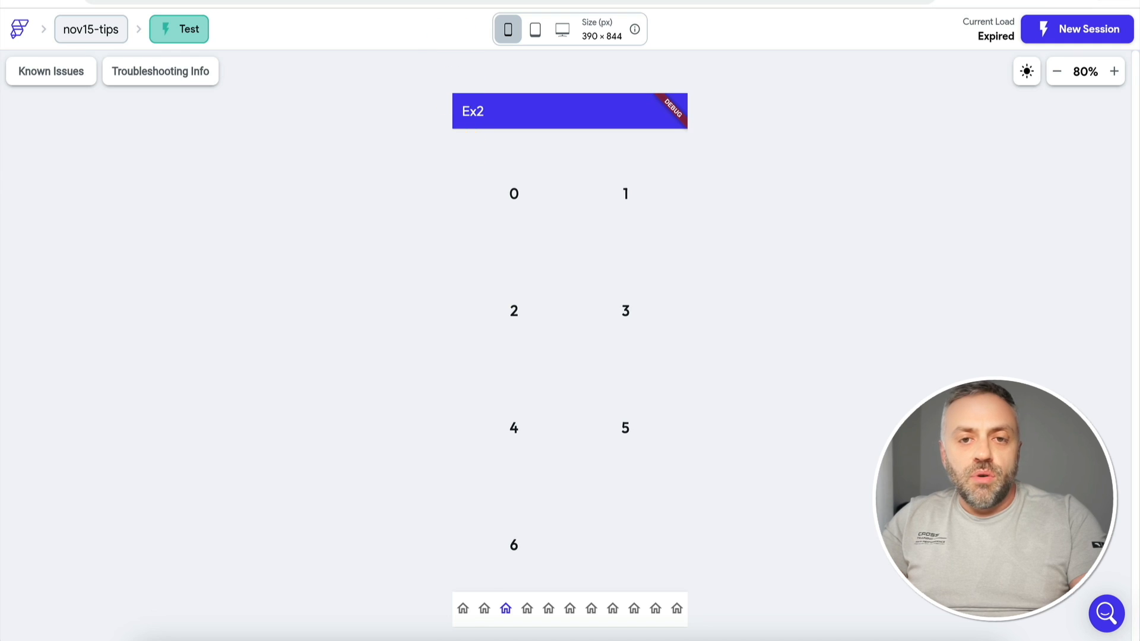
{"action": "left_click", "coordinate": [528, 212]}
{"action": "left_click", "coordinate": [519, 209]}
{"action": "left_click", "coordinate": [614, 208]}
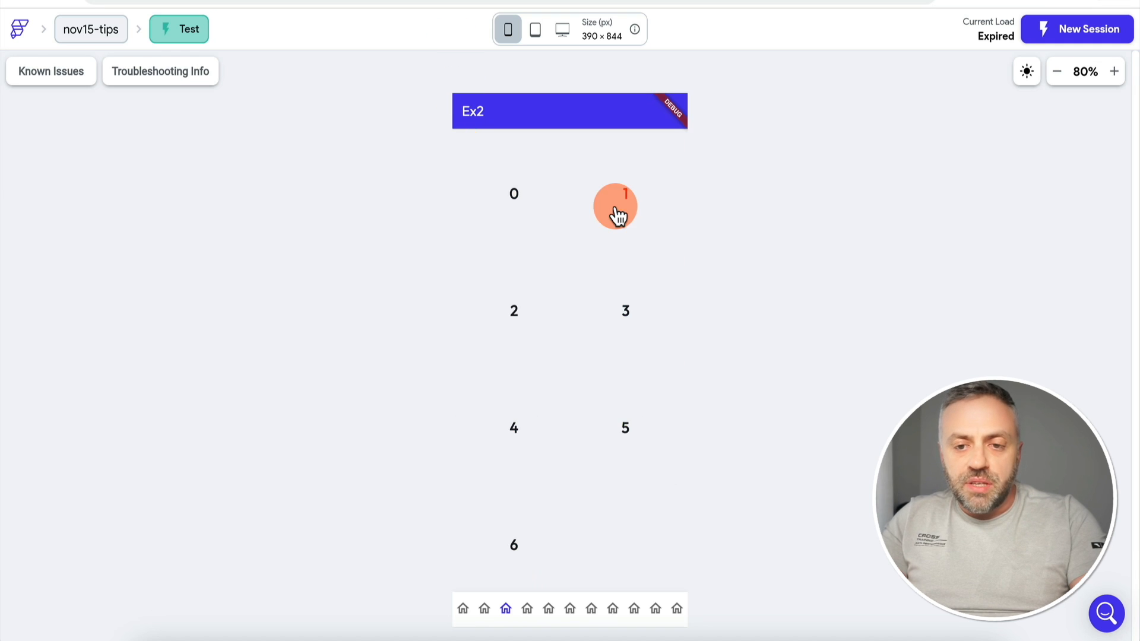
{"action": "left_click", "coordinate": [518, 330]}
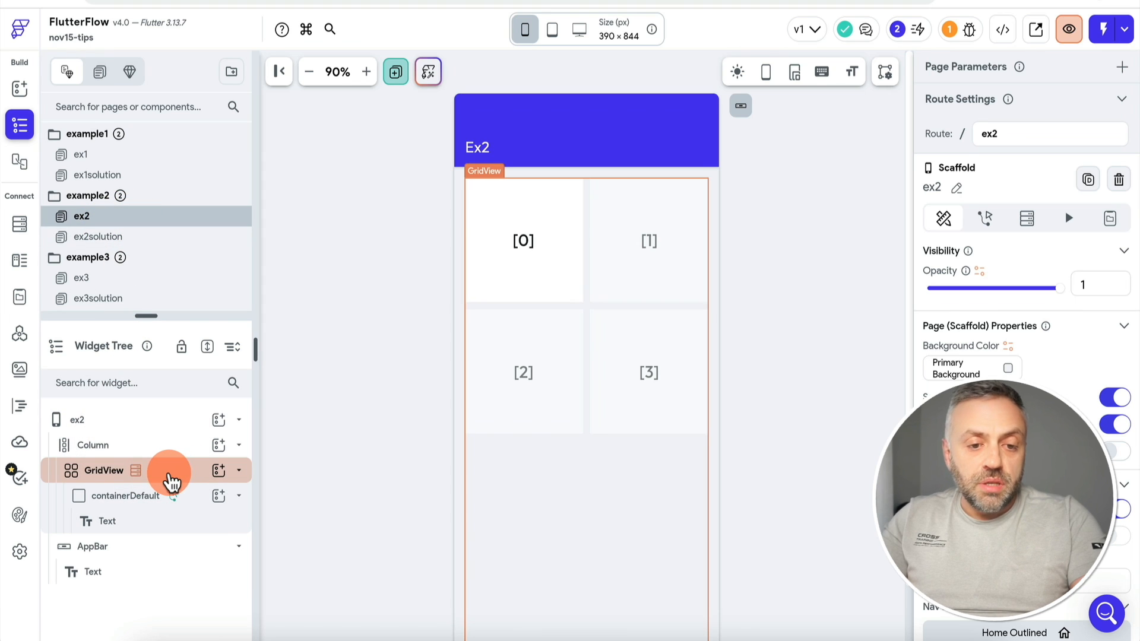
Examine the ex2 page's GridView child-generation settings and the variable bound to the text in its first cell.
{"action": "left_click", "coordinate": [171, 479]}
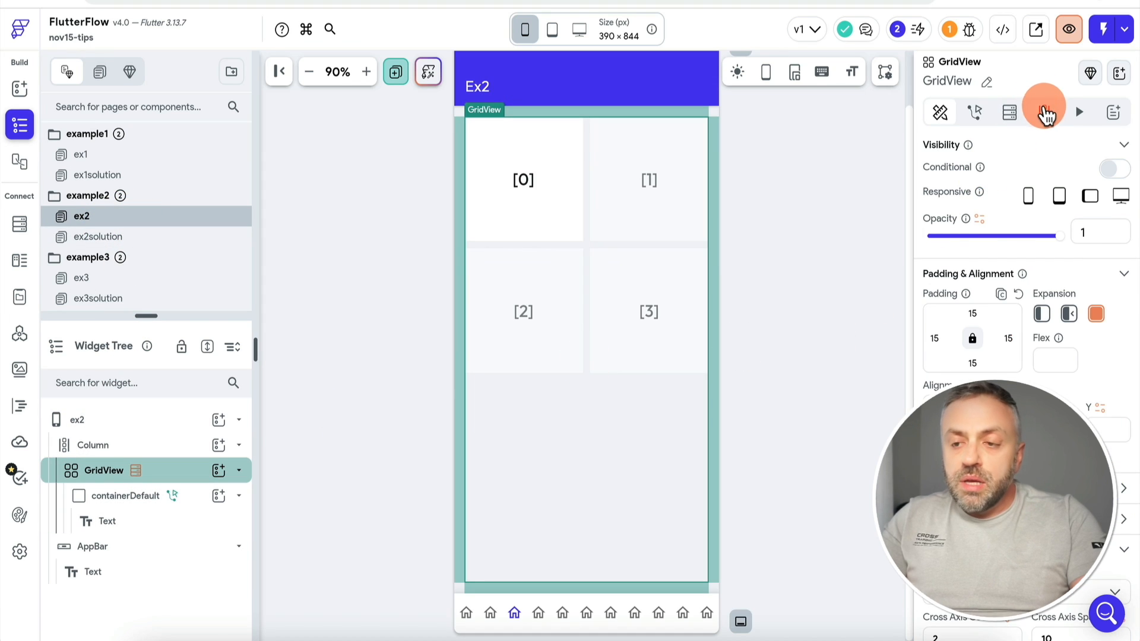
{"action": "left_click", "coordinate": [1046, 113]}
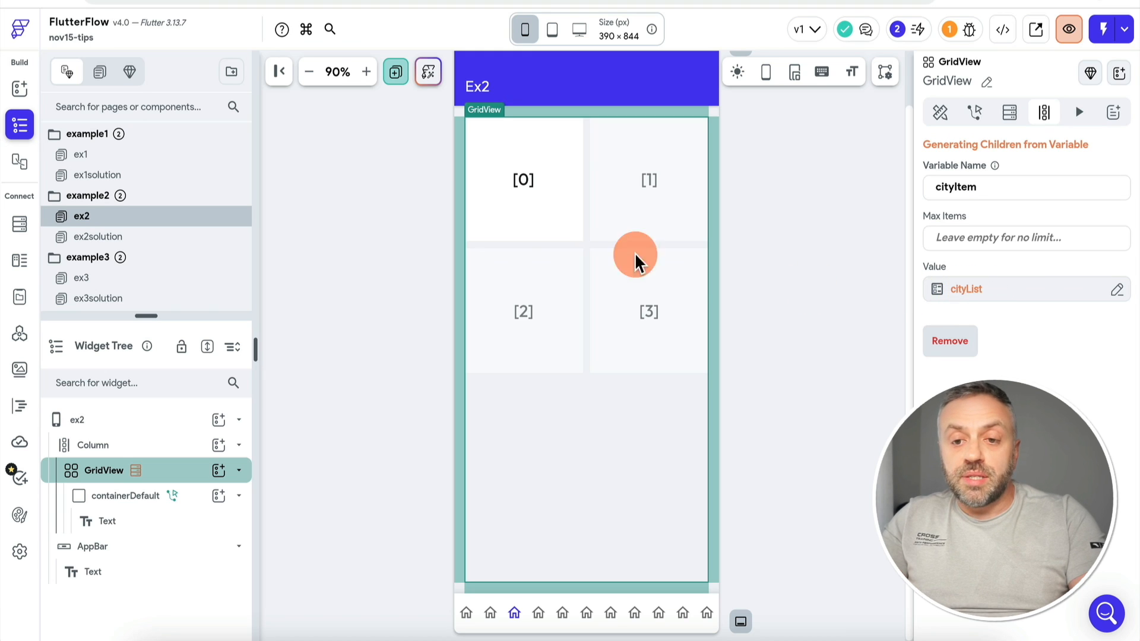
{"action": "left_click", "coordinate": [534, 183]}
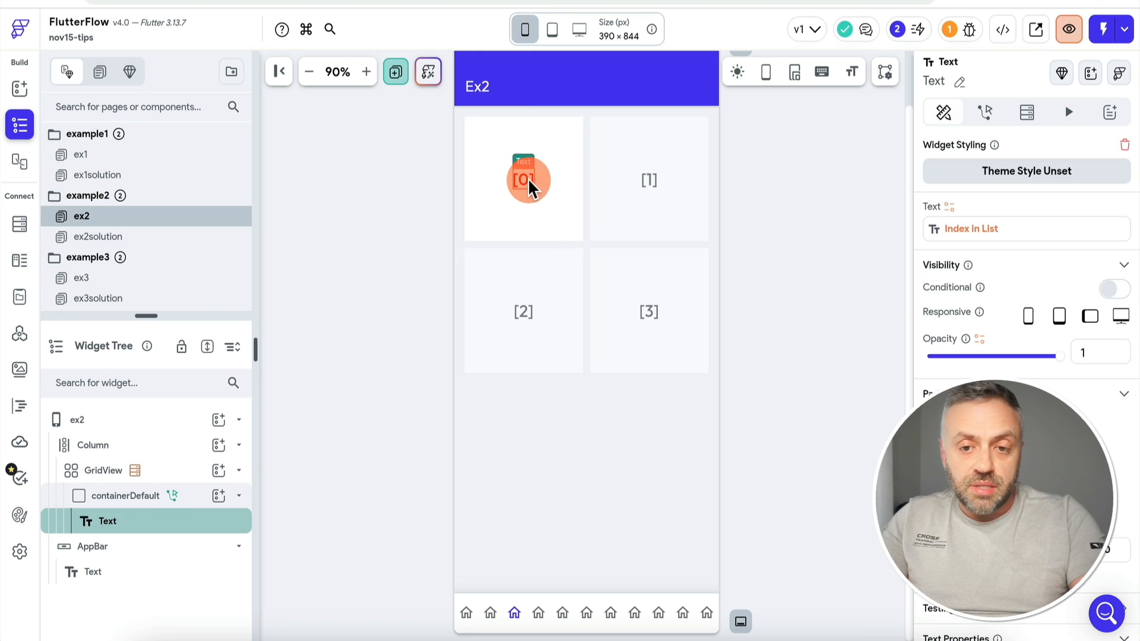
Select the containerDefault widget inside the GridView and examine its On Tap action in the Action Flow Editor.
{"action": "left_click", "coordinate": [545, 185]}
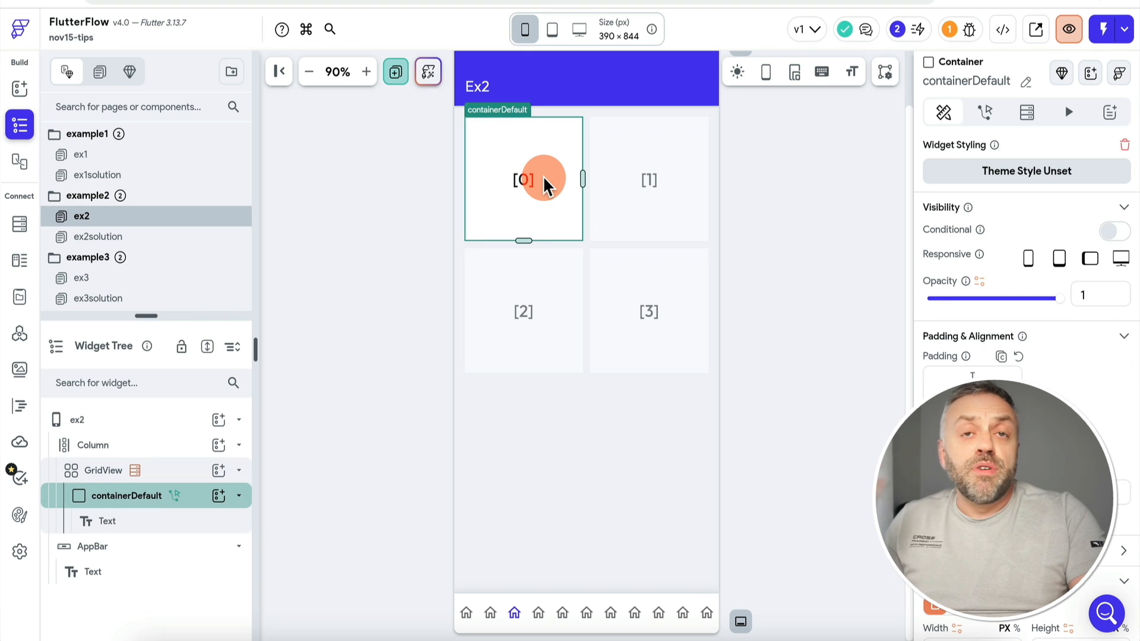
{"action": "left_click", "coordinate": [146, 500]}
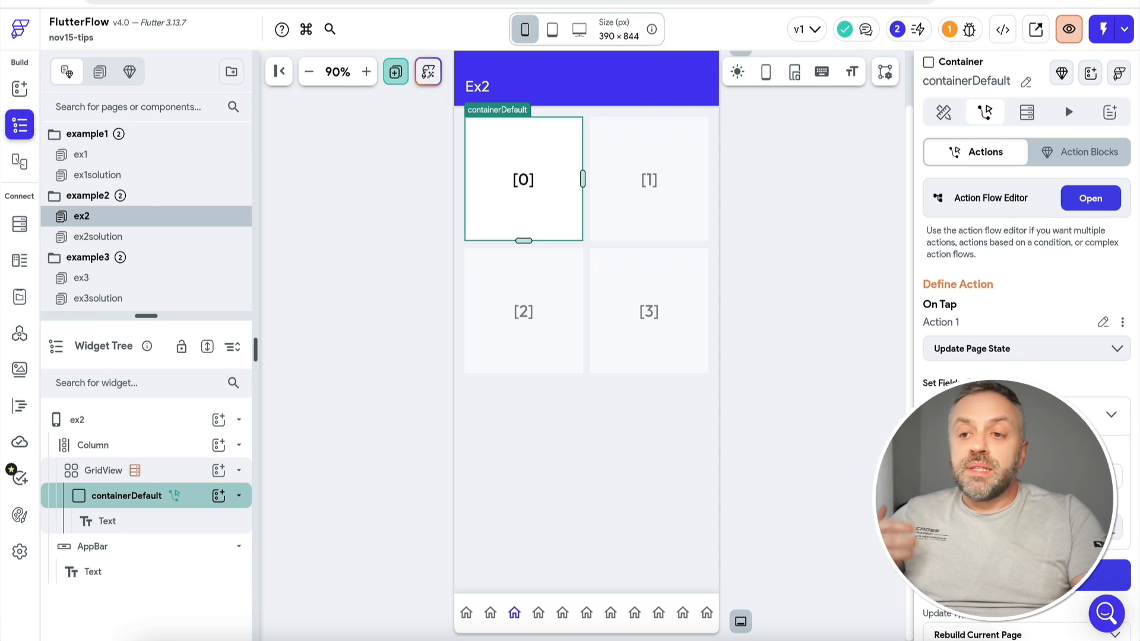
{"action": "left_click", "coordinate": [527, 141]}
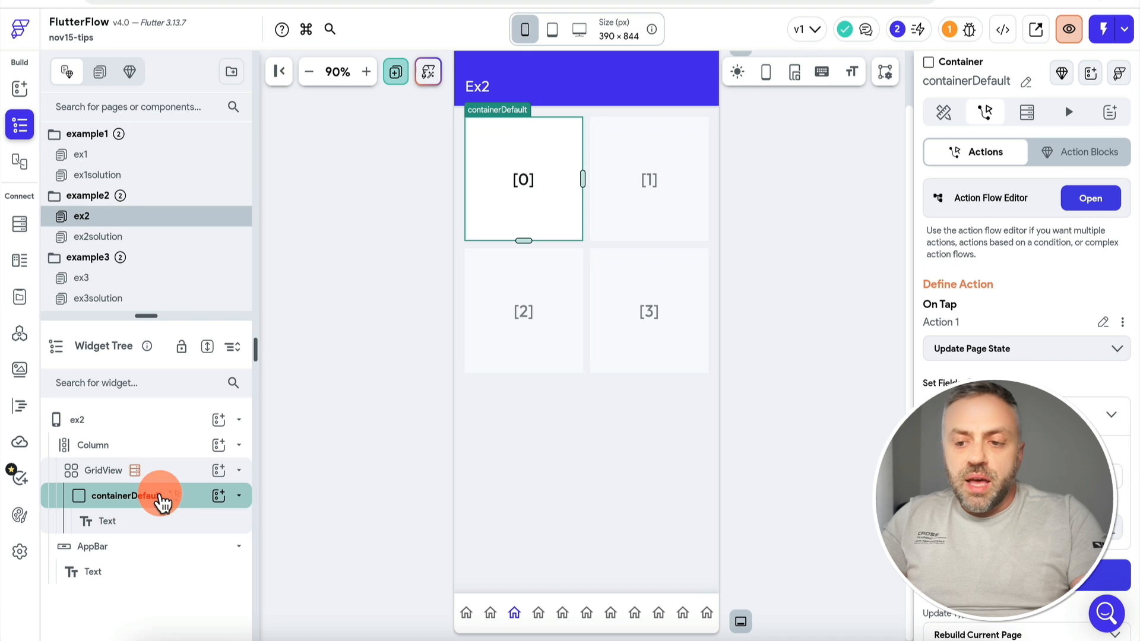
{"action": "left_click", "coordinate": [1090, 198]}
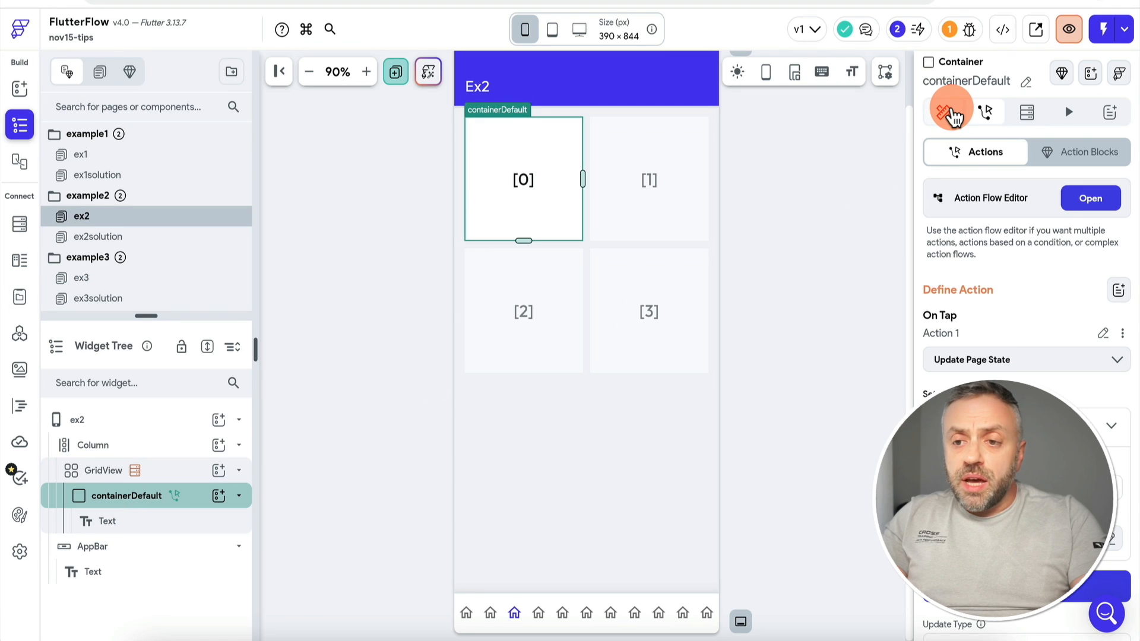
Open the conditional If/Then/Else value behind containerDefault's fill color to examine its conditions.
{"action": "left_click", "coordinate": [944, 112]}
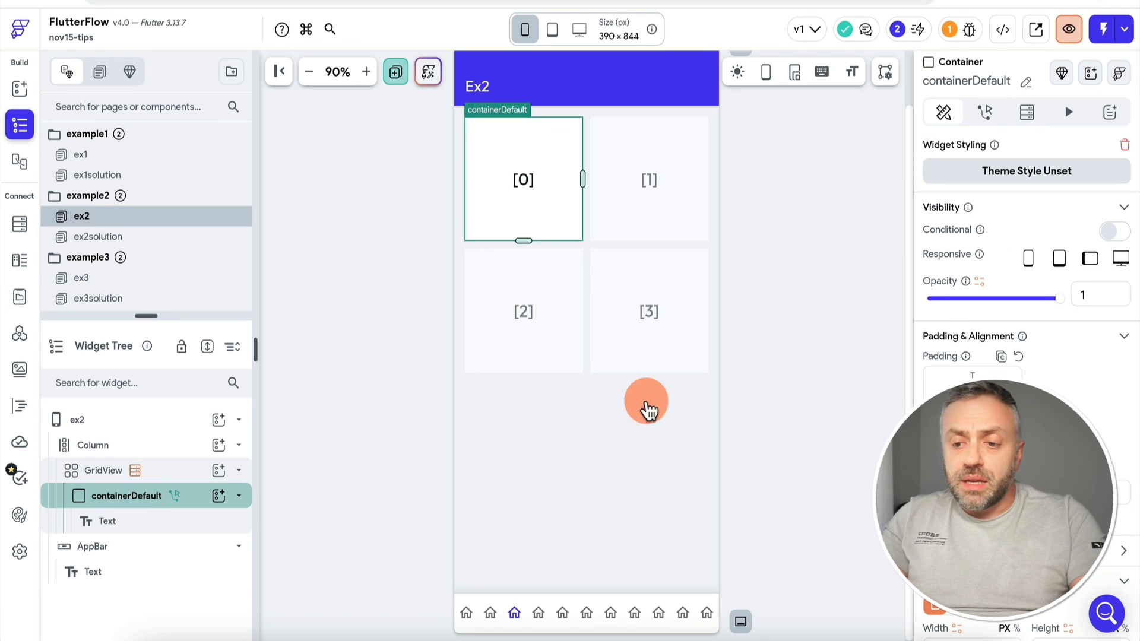
{"action": "scroll", "coordinate": [1056, 383], "scroll_direction": "down", "scroll_amount": 3}
{"action": "scroll", "coordinate": [1056, 383], "scroll_direction": "down", "scroll_amount": 4}
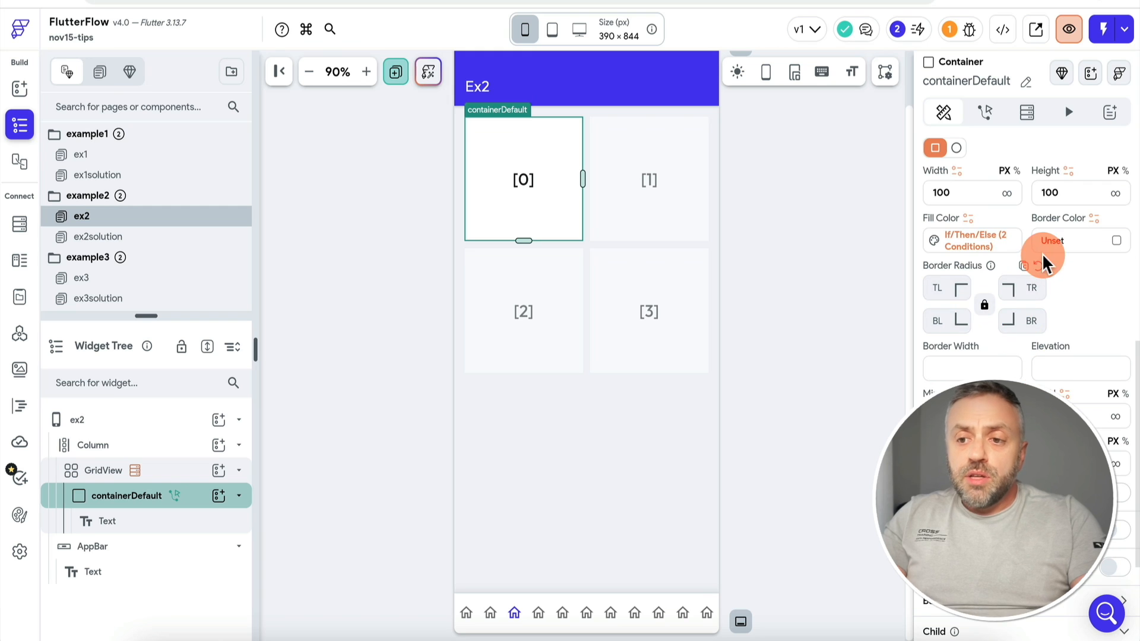
{"action": "left_click", "coordinate": [978, 255]}
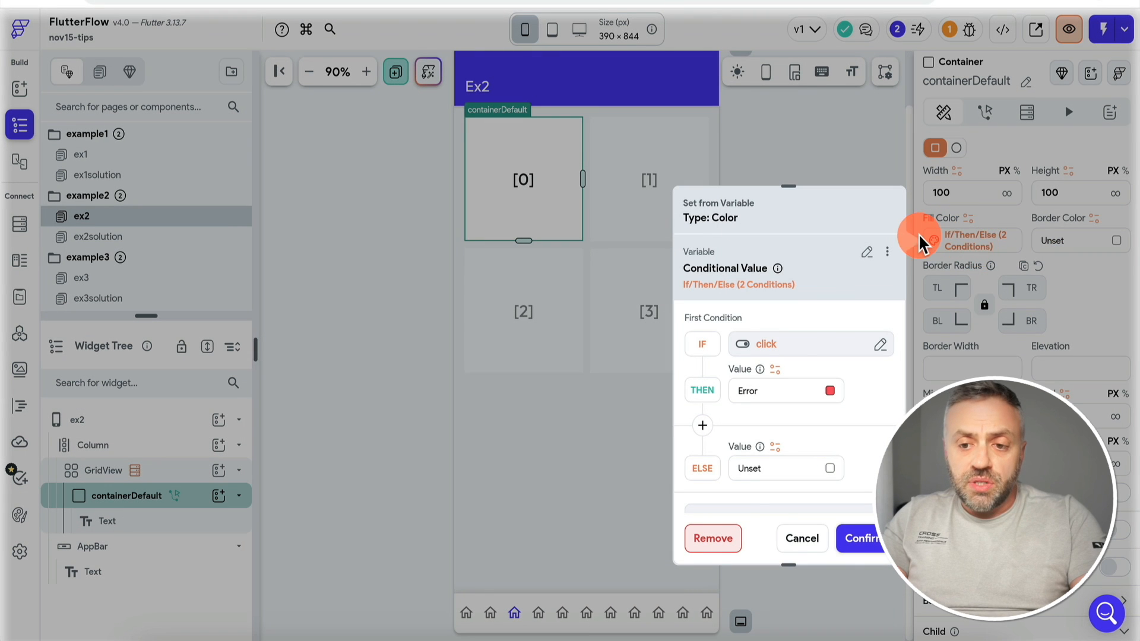
Leave containerDefault's fill color condition unchanged and retest the Ex2 grid in the running app by tapping tiles 0 and 4.
{"action": "left_click", "coordinate": [763, 353]}
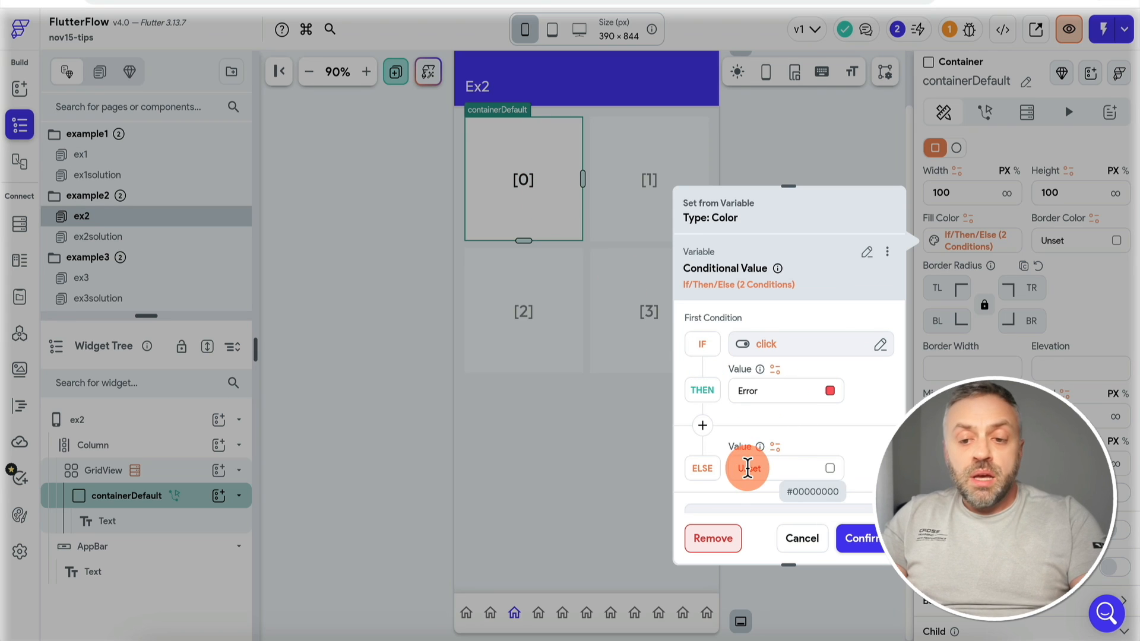
{"action": "left_click", "coordinate": [803, 538]}
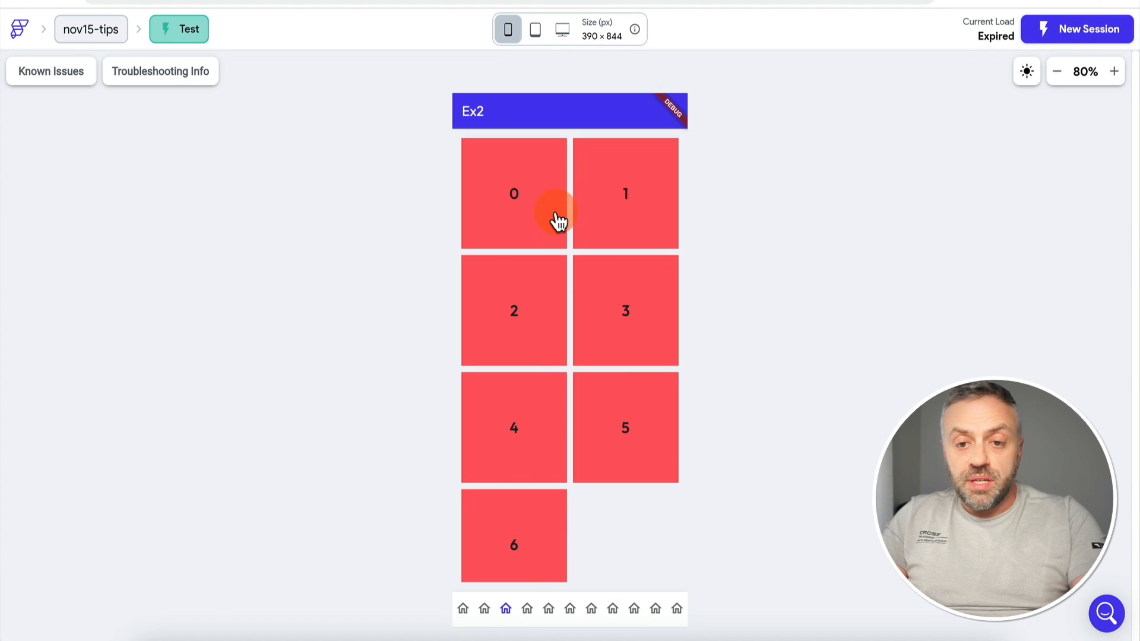
{"action": "left_click", "coordinate": [520, 190]}
{"action": "left_click", "coordinate": [523, 190]}
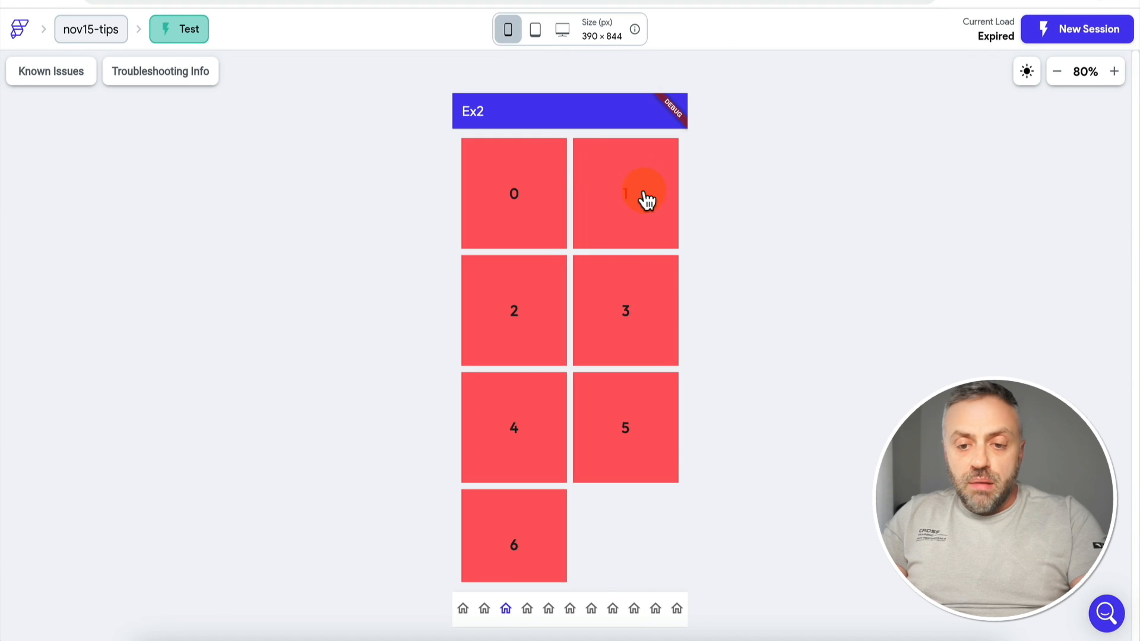
{"action": "left_click", "coordinate": [493, 478]}
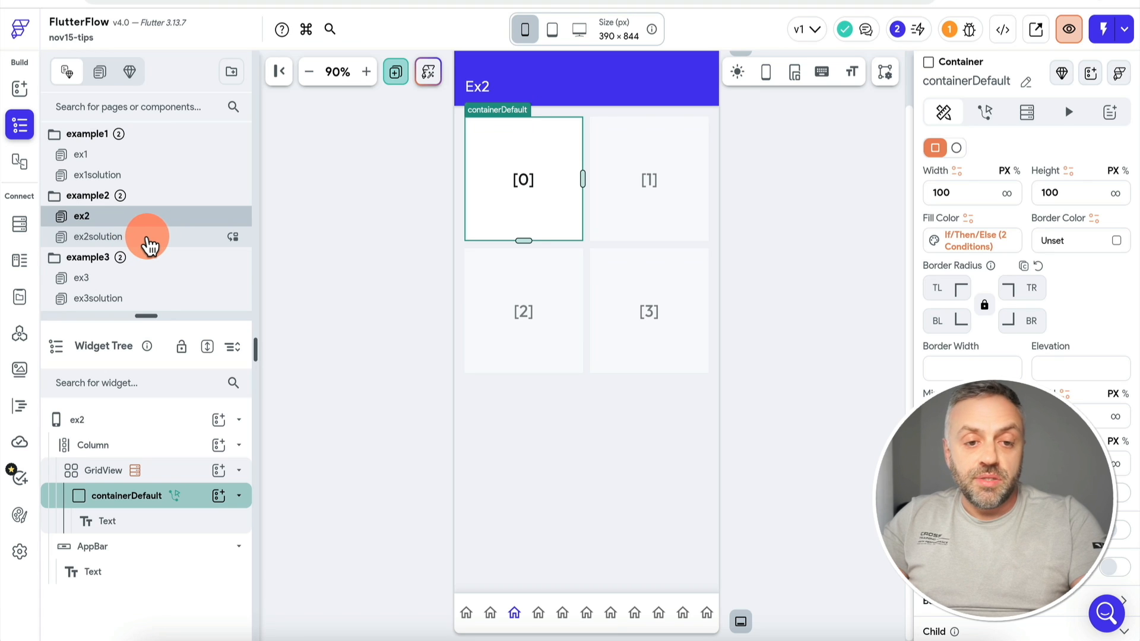
Open the ex2solution page and select the Stack inside its GridView to examine the two containers it holds.
{"action": "left_click", "coordinate": [139, 242]}
{"action": "scroll", "coordinate": [140, 463], "scroll_direction": "down", "scroll_amount": 1}
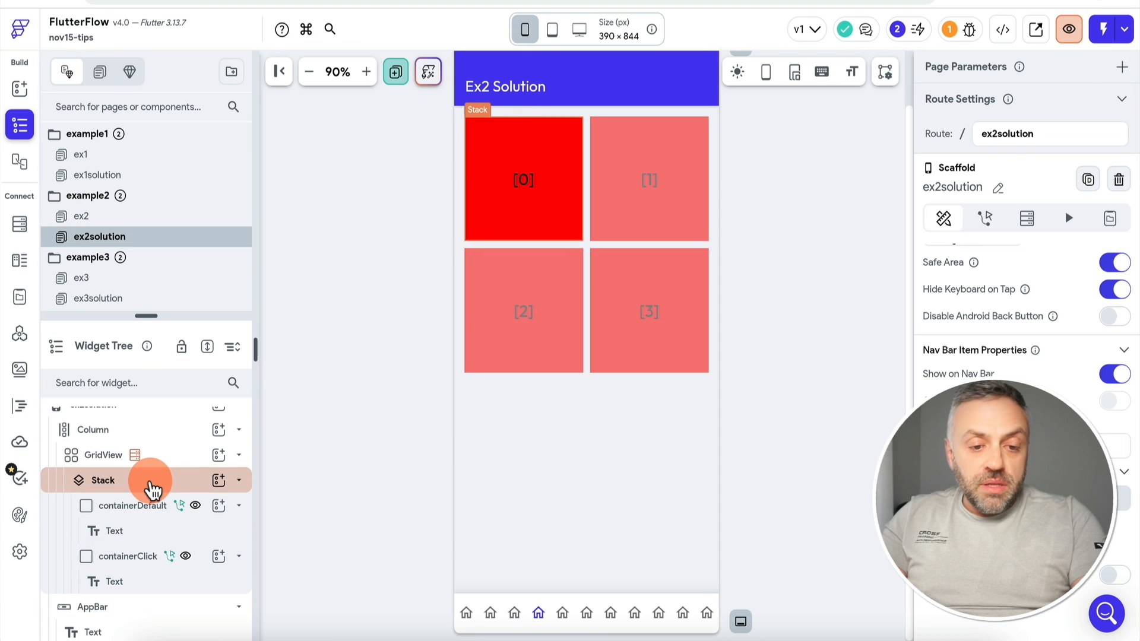
{"action": "left_click", "coordinate": [153, 488]}
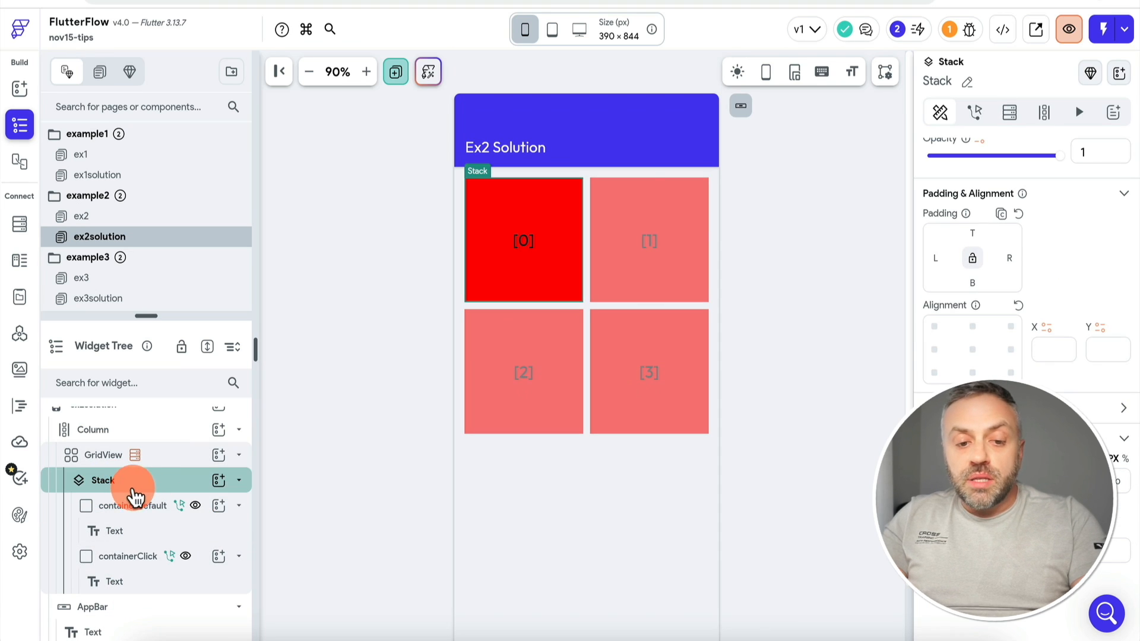
Examine containerDefault's conditional visibility on ex2solution, including the variable used as the condition's first value, without changing it.
{"action": "left_click", "coordinate": [143, 510]}
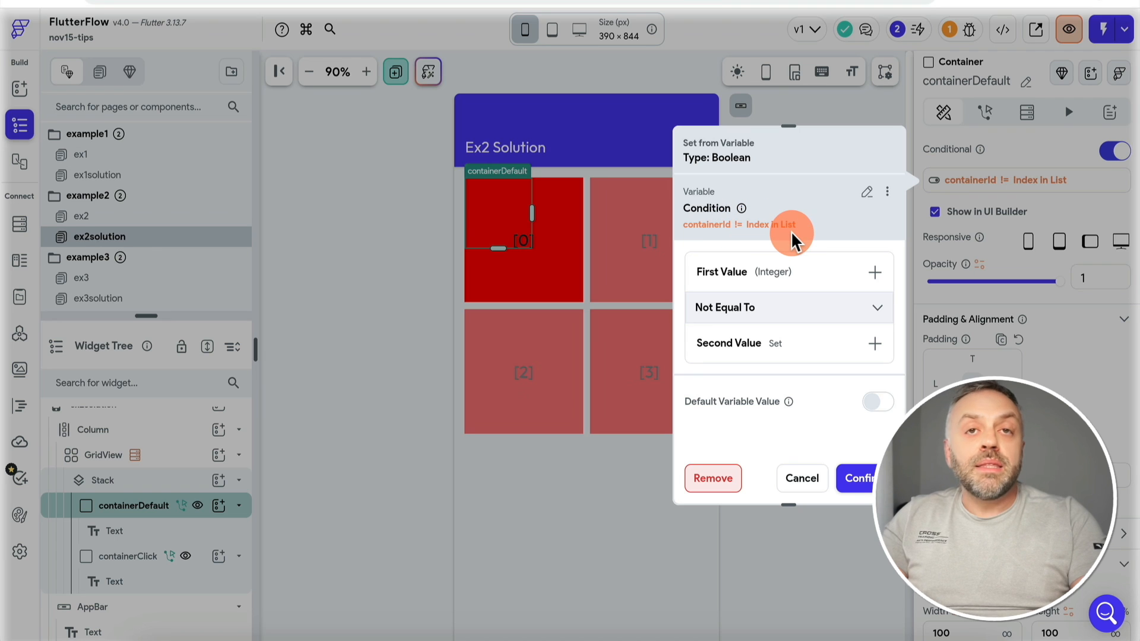
{"action": "left_click", "coordinate": [787, 274]}
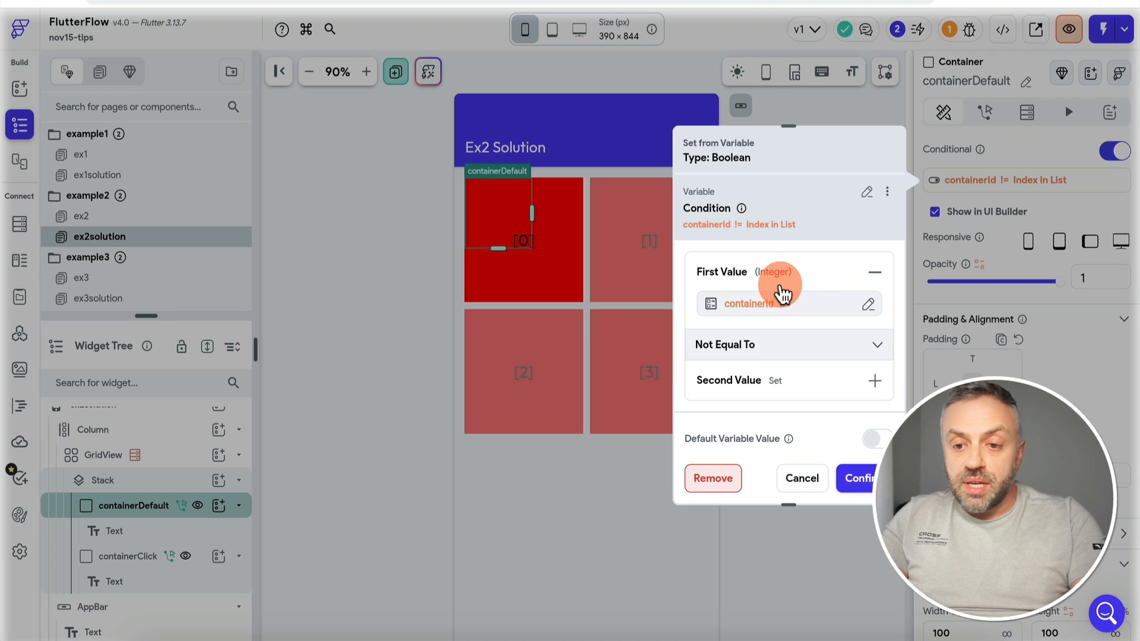
{"action": "left_click", "coordinate": [772, 306]}
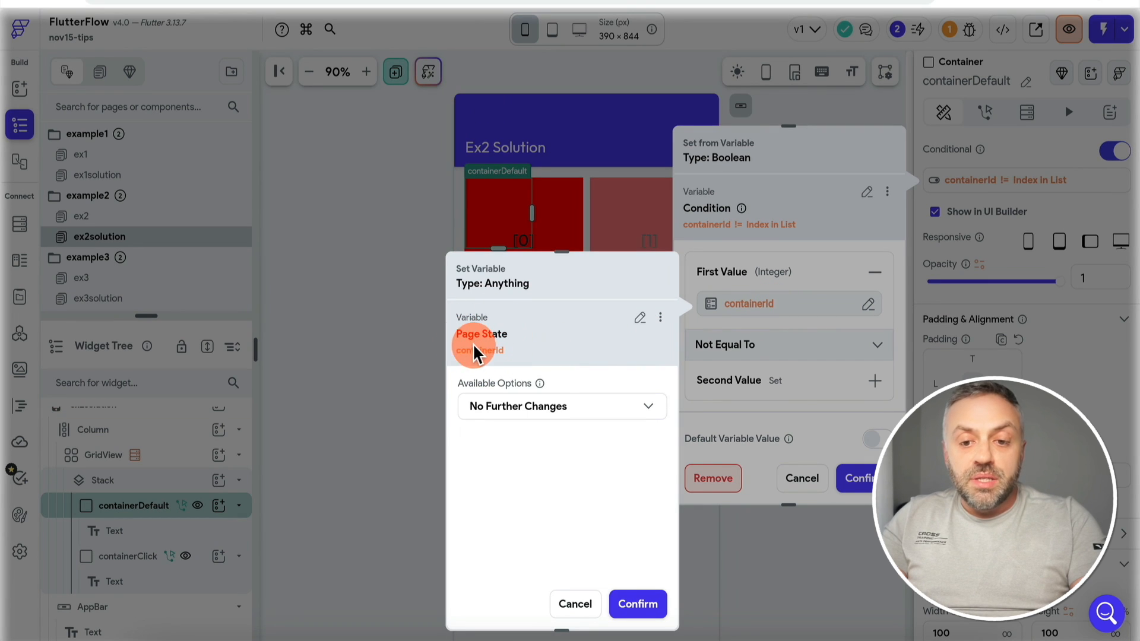
{"action": "left_click", "coordinate": [575, 604]}
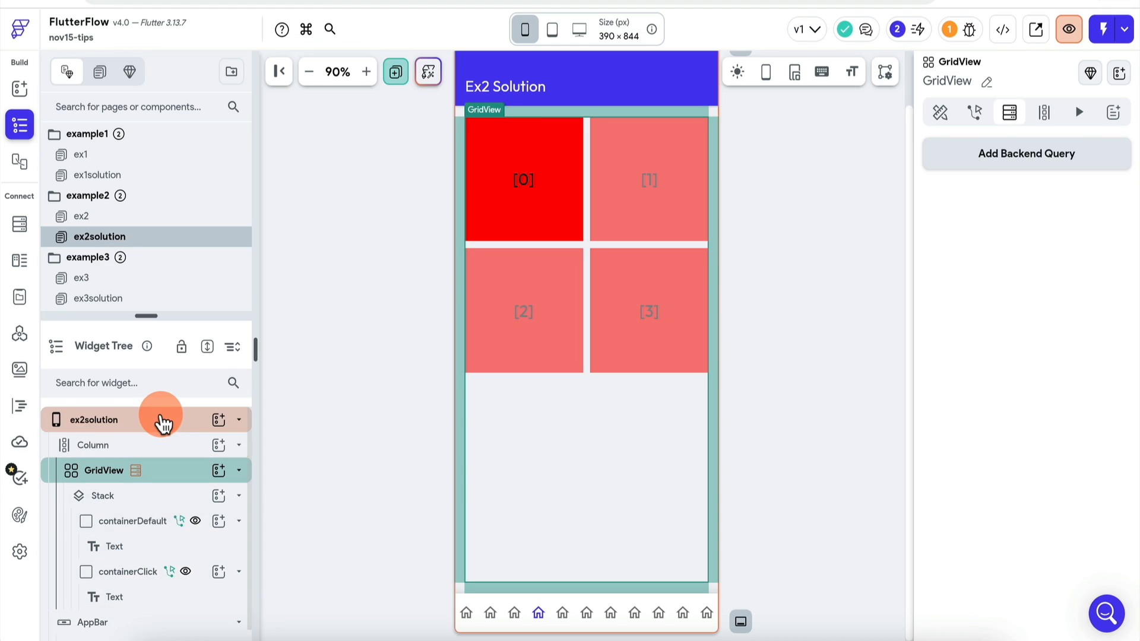
Examine the ex2solution page's local state variables and expand the containerId field's definition.
{"action": "left_click", "coordinate": [158, 418]}
{"action": "left_click", "coordinate": [1109, 218]}
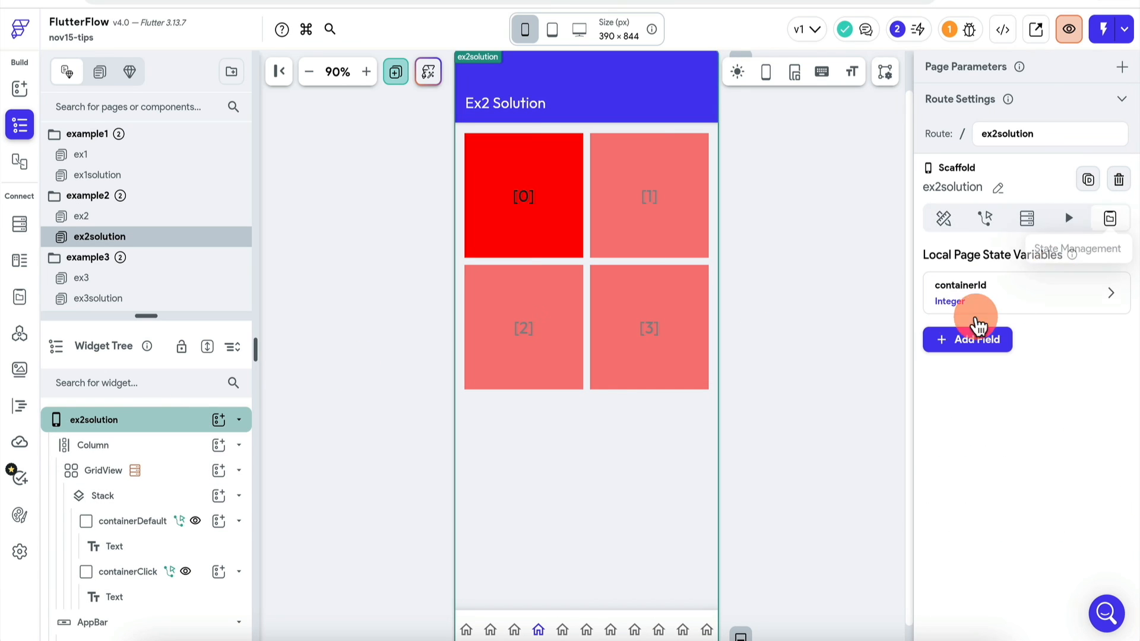
{"action": "left_click", "coordinate": [967, 294]}
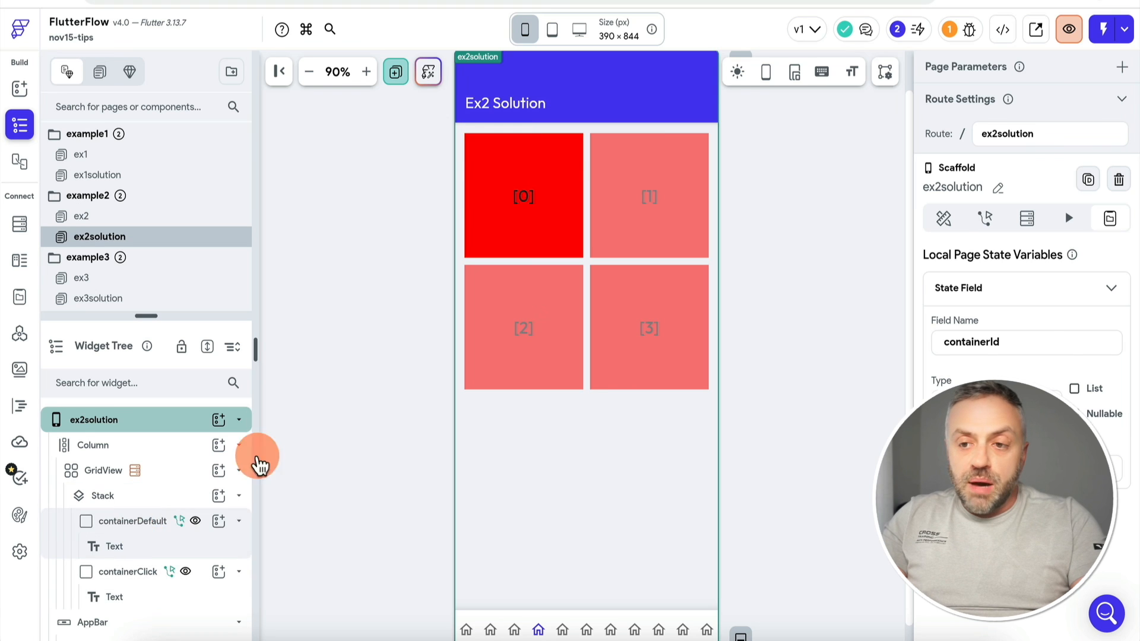
Examine containerDefault's On Tap action in the Action Flow Editor, including the value it sets for containerId.
{"action": "left_click", "coordinate": [143, 530]}
{"action": "left_click", "coordinate": [987, 114]}
{"action": "left_click", "coordinate": [1092, 198]}
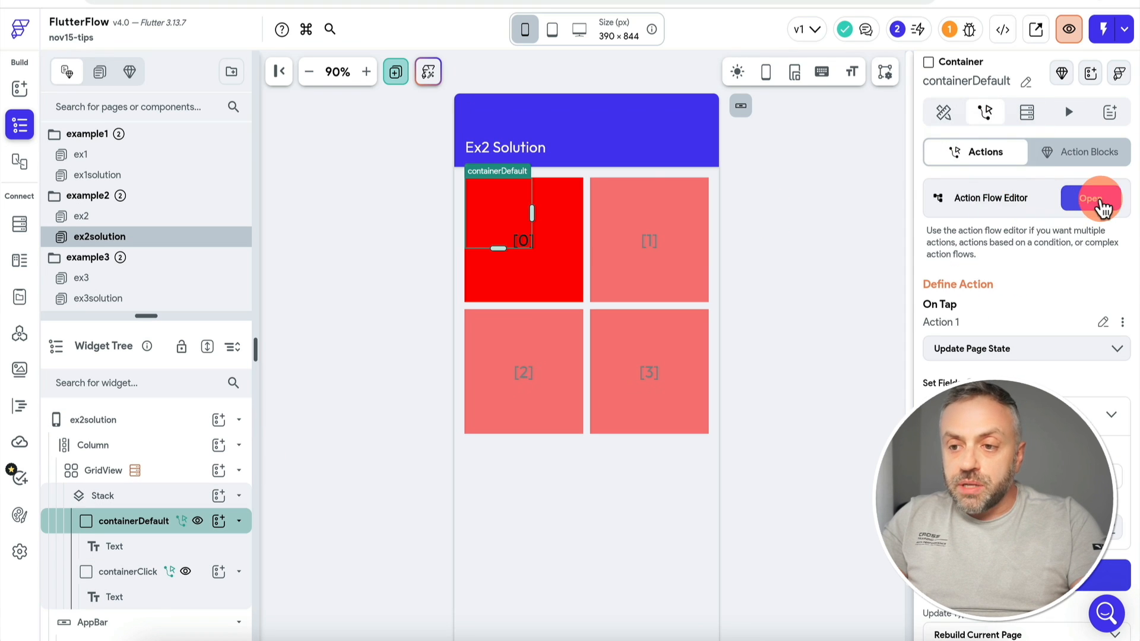
{"action": "left_click", "coordinate": [439, 201]}
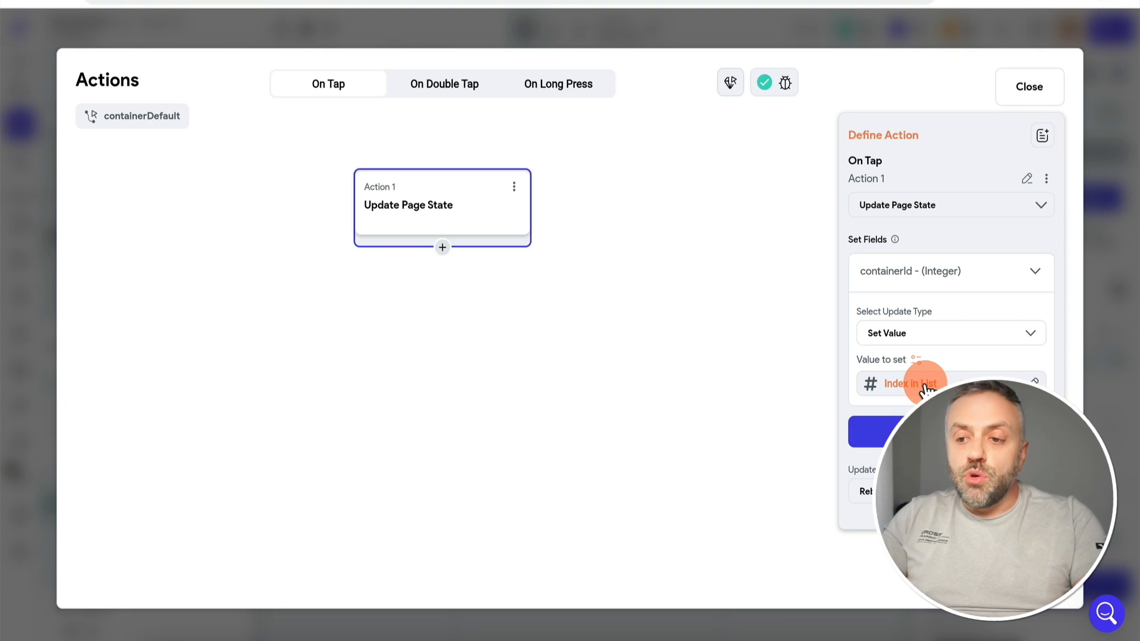
{"action": "left_click", "coordinate": [1124, 388]}
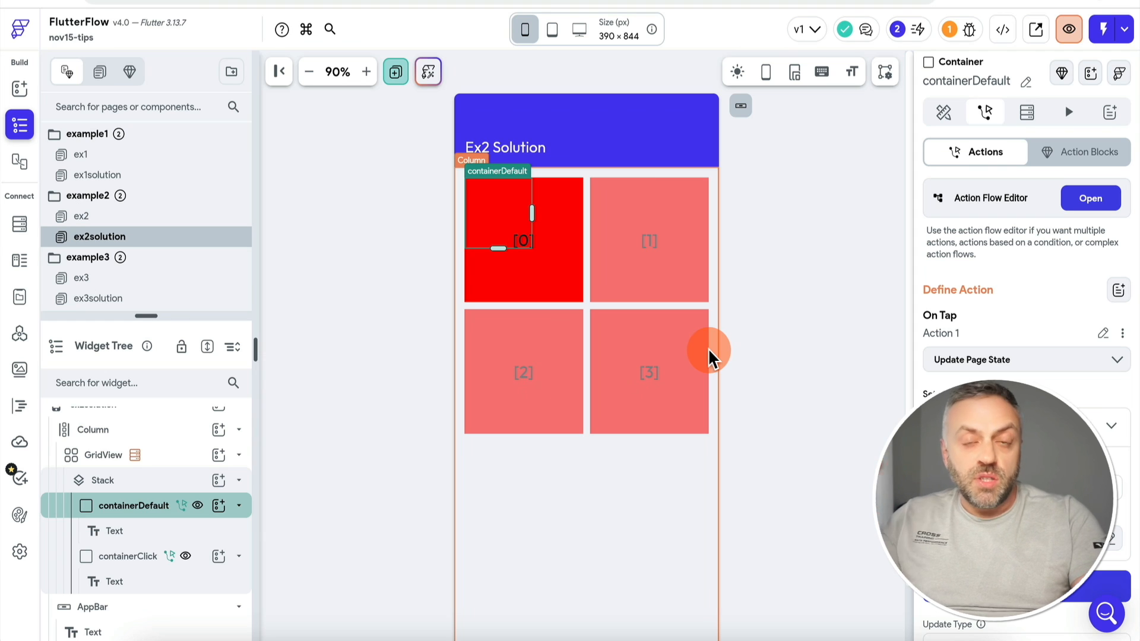
Compare the conditional visibility settings of containerDefault and containerClick in the ex2solution Stack.
{"action": "left_click", "coordinate": [142, 507]}
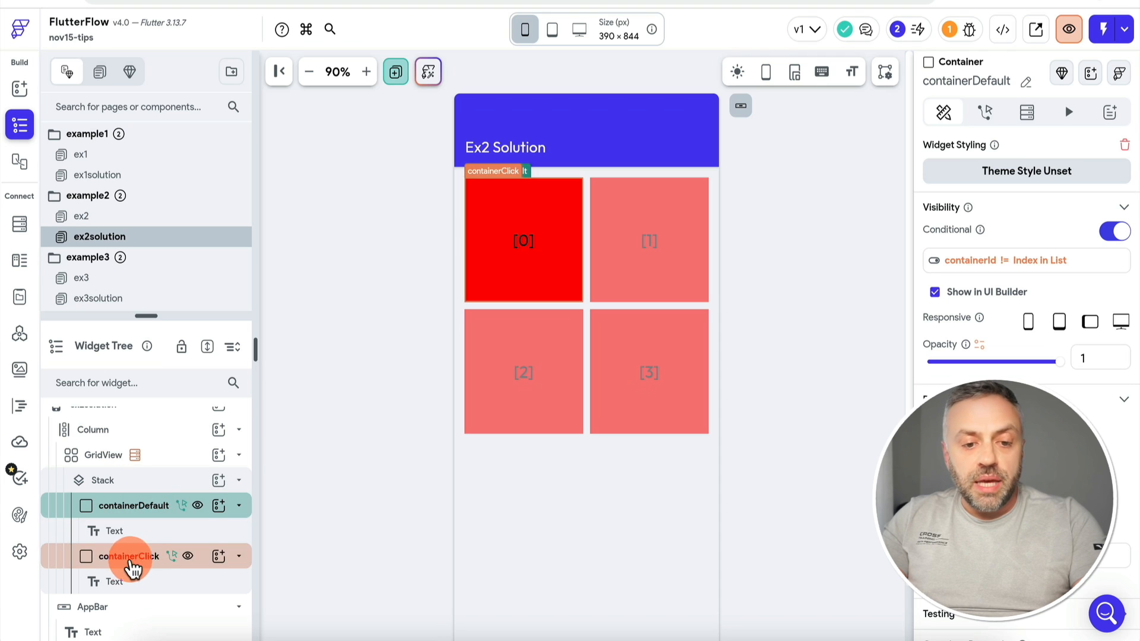
{"action": "left_click", "coordinate": [129, 561]}
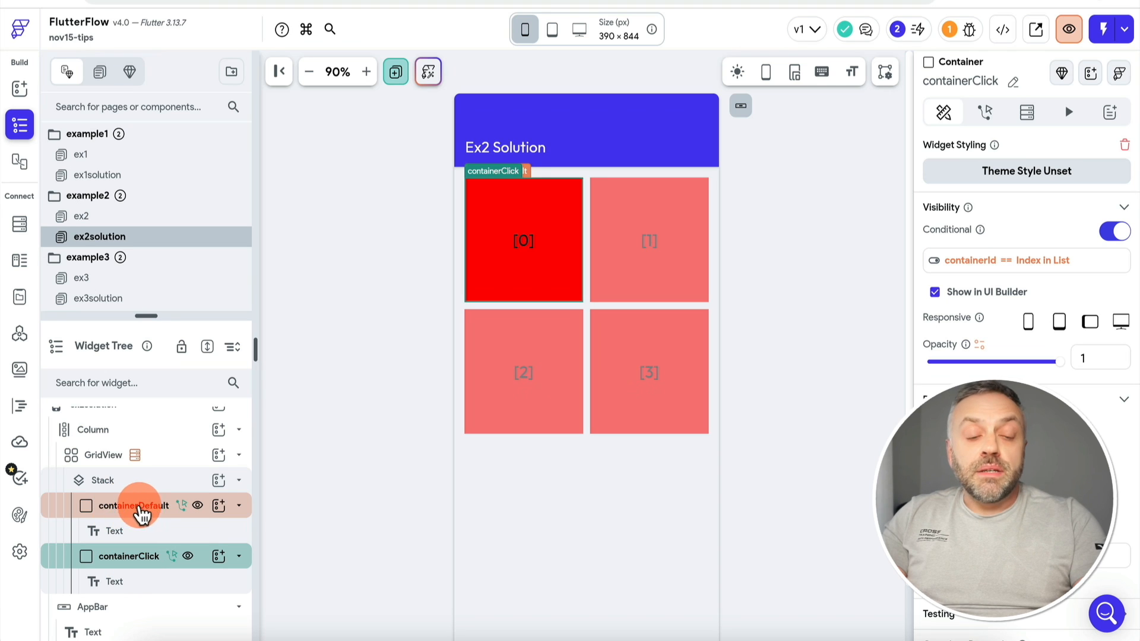
{"action": "left_click", "coordinate": [142, 509]}
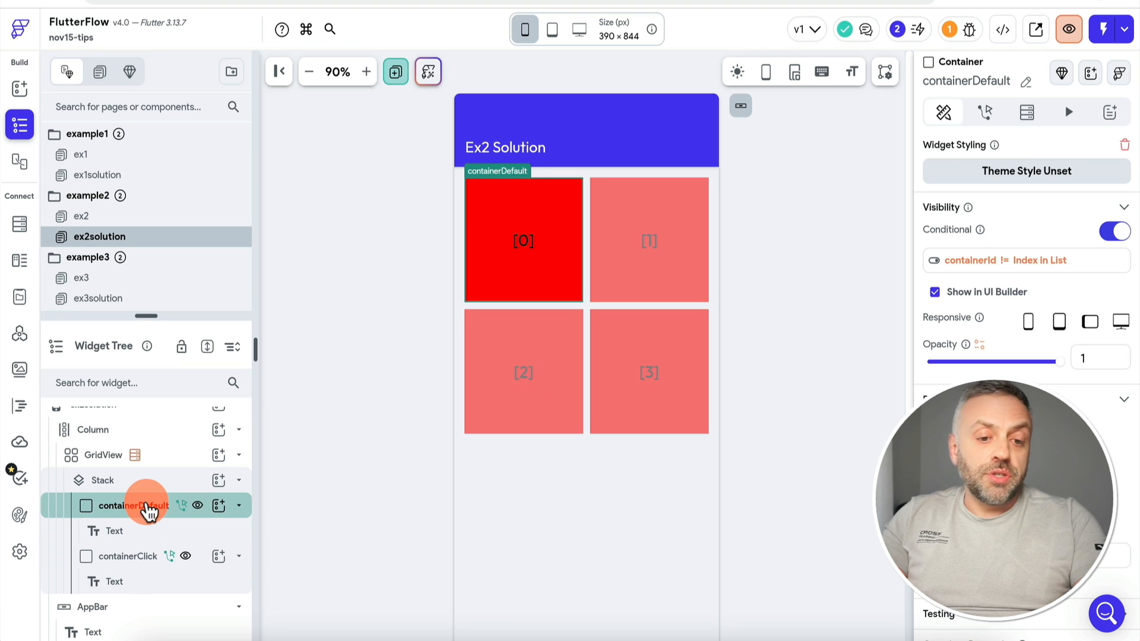
{"action": "left_click", "coordinate": [535, 247]}
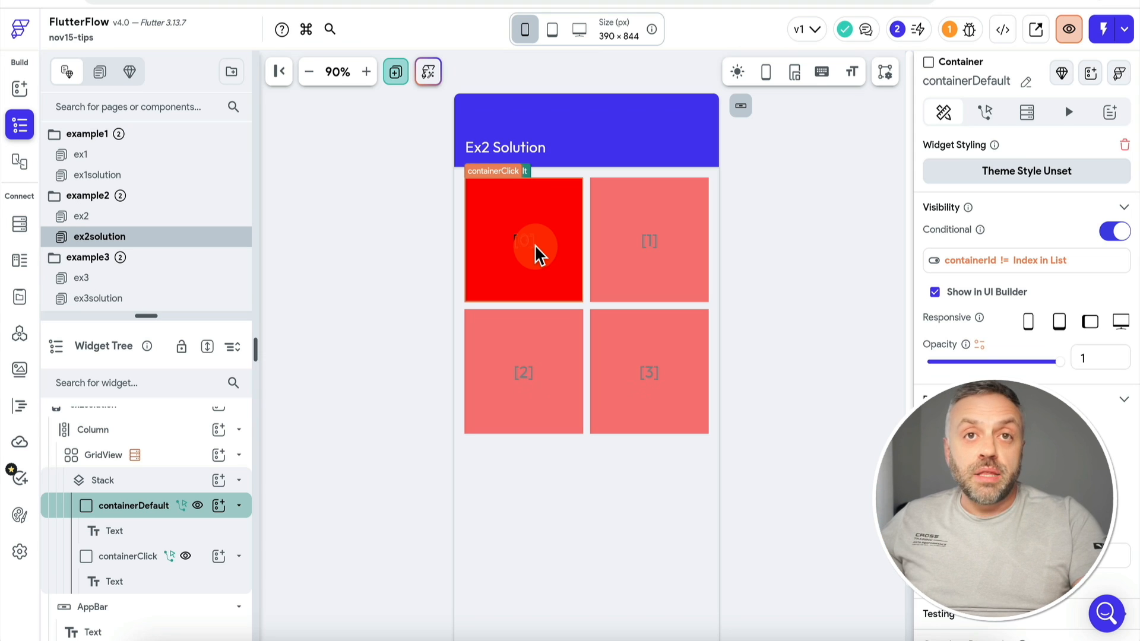
{"action": "left_click", "coordinate": [128, 556]}
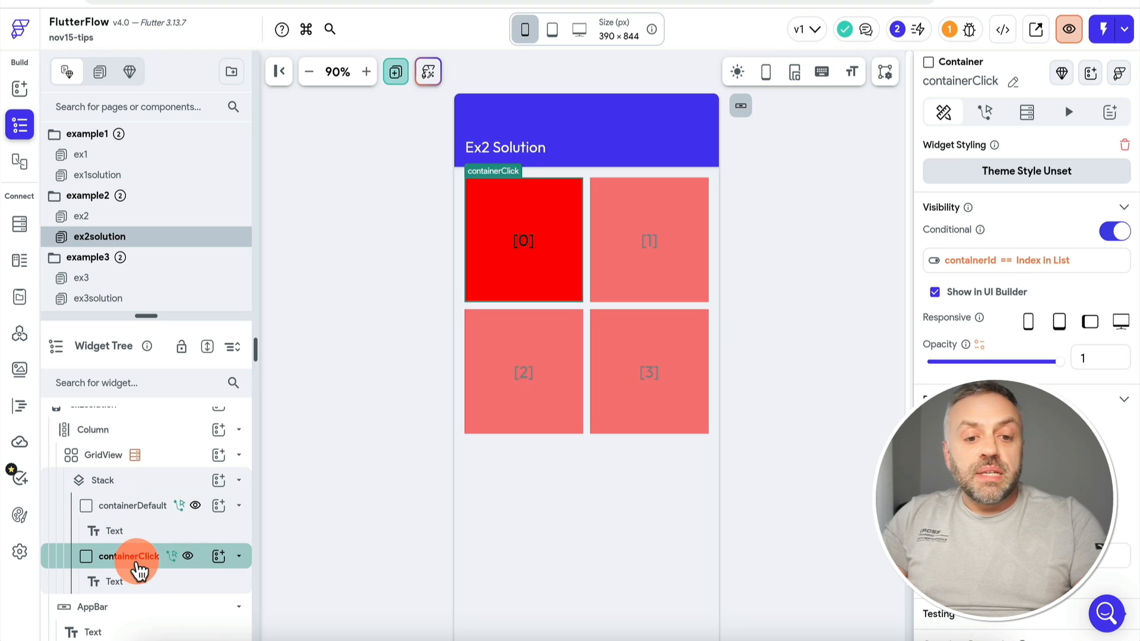
Compare the container properties, including fill color, of containerClick and containerDefault.
{"action": "scroll", "coordinate": [1045, 310], "scroll_direction": "down", "scroll_amount": 7}
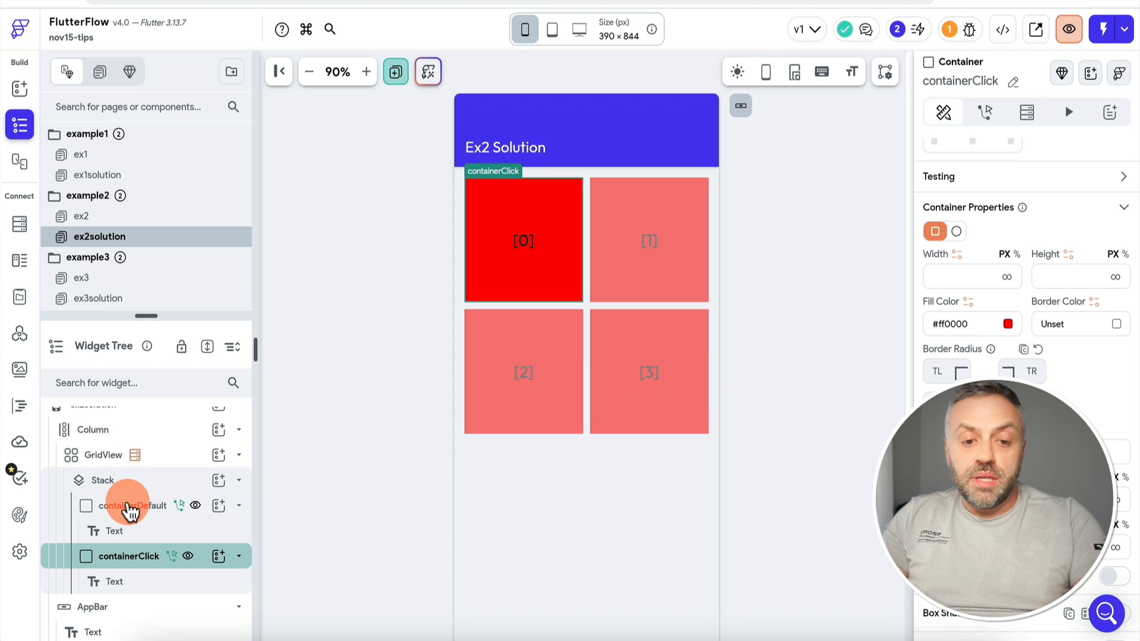
{"action": "left_click", "coordinate": [122, 506]}
{"action": "scroll", "coordinate": [1054, 338], "scroll_direction": "down", "scroll_amount": 1}
{"action": "scroll", "coordinate": [1055, 337], "scroll_direction": "down", "scroll_amount": 3}
{"action": "scroll", "coordinate": [1055, 336], "scroll_direction": "up", "scroll_amount": 4}
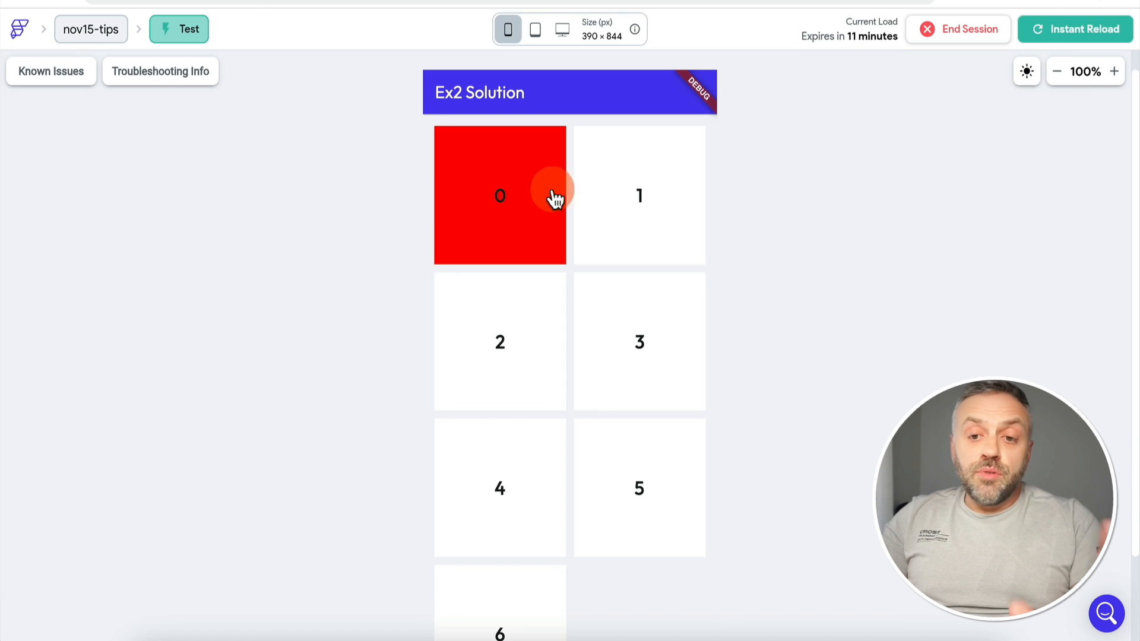
Test the Ex2 Solution grid in the running app by tapping tiles 0 to 5 in varying order to check their highlighting.
{"action": "left_click", "coordinate": [641, 212]}
{"action": "left_click", "coordinate": [543, 335]}
{"action": "left_click", "coordinate": [644, 353]}
{"action": "left_click", "coordinate": [502, 194]}
{"action": "left_click", "coordinate": [618, 196]}
{"action": "left_click", "coordinate": [528, 353]}
{"action": "left_click", "coordinate": [632, 362]}
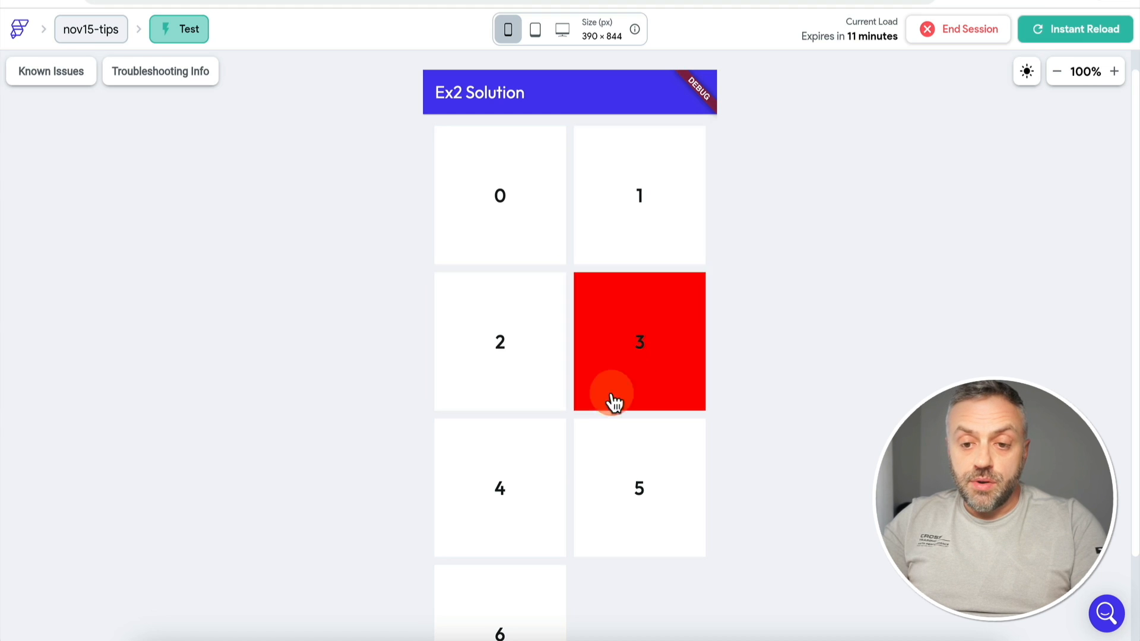
{"action": "left_click", "coordinate": [528, 515]}
{"action": "left_click", "coordinate": [655, 504]}
{"action": "left_click", "coordinate": [649, 359]}
{"action": "left_click", "coordinate": [650, 345]}
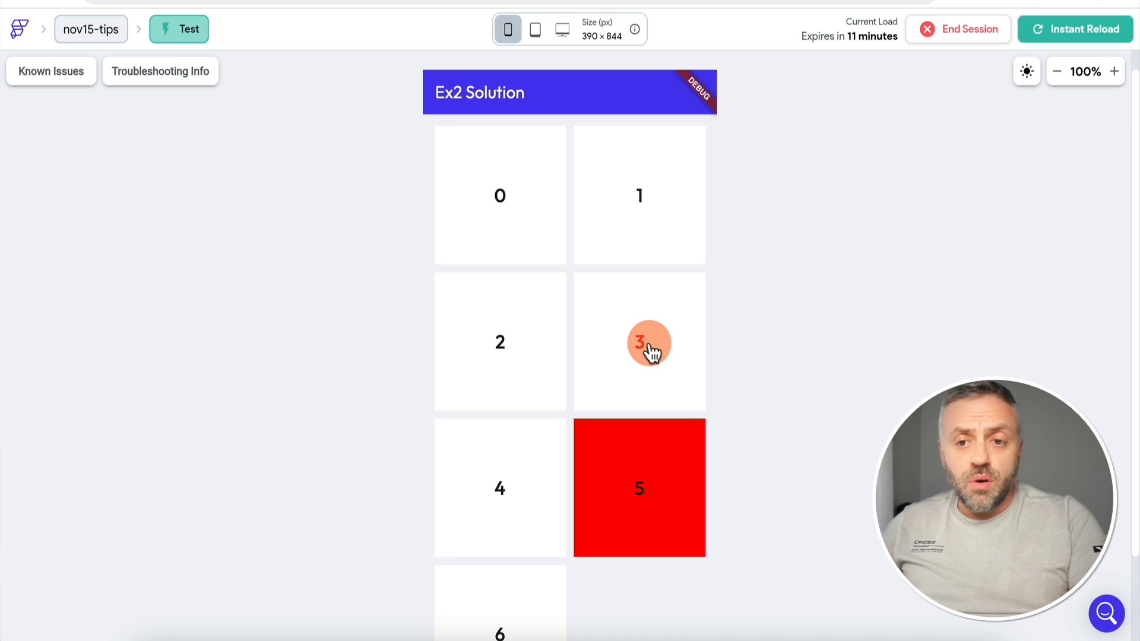
{"action": "left_click", "coordinate": [501, 189]}
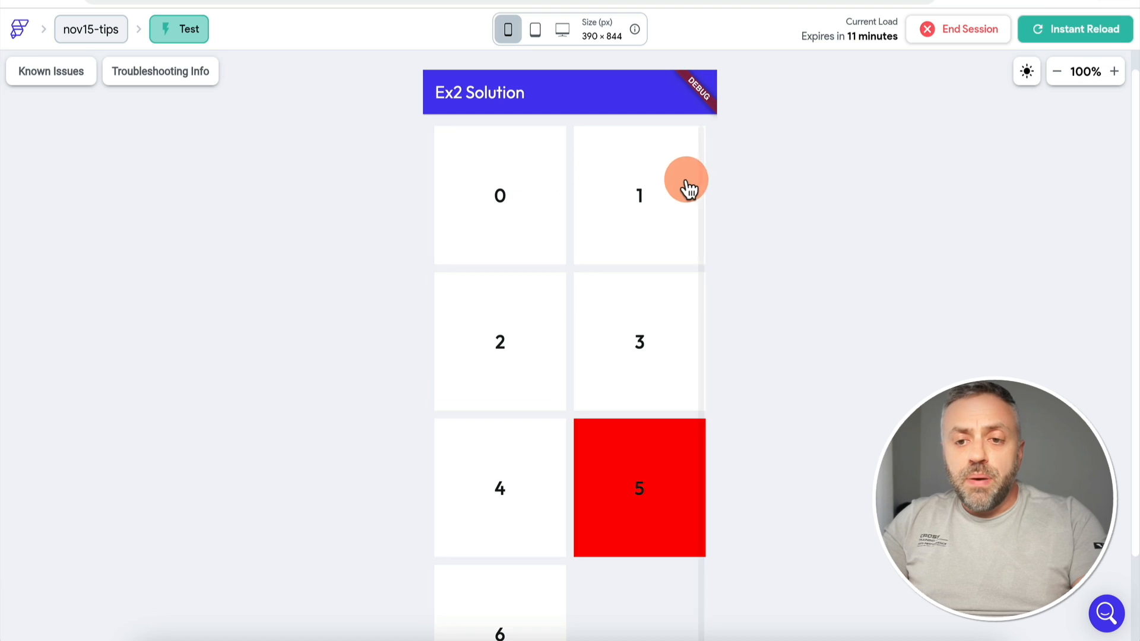
{"action": "left_click", "coordinate": [505, 356]}
{"action": "left_click", "coordinate": [631, 354]}
{"action": "left_click", "coordinate": [629, 181]}
{"action": "left_click", "coordinate": [515, 190]}
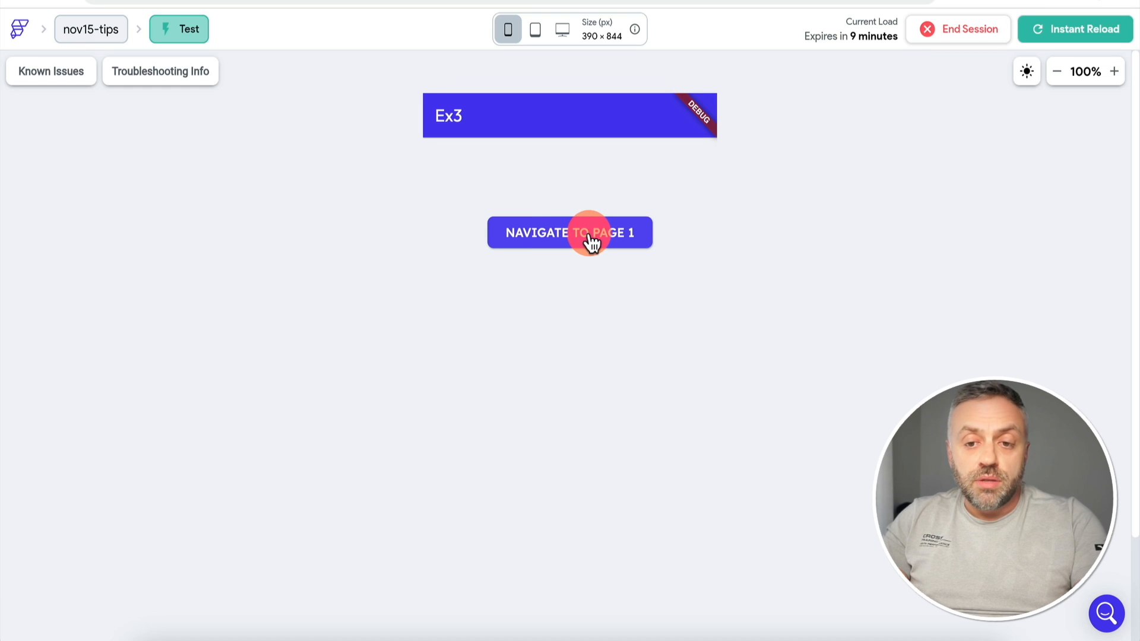
Test the Navigate to Page 1 button on the Ex3 page in the running app.
{"action": "left_click", "coordinate": [576, 244]}
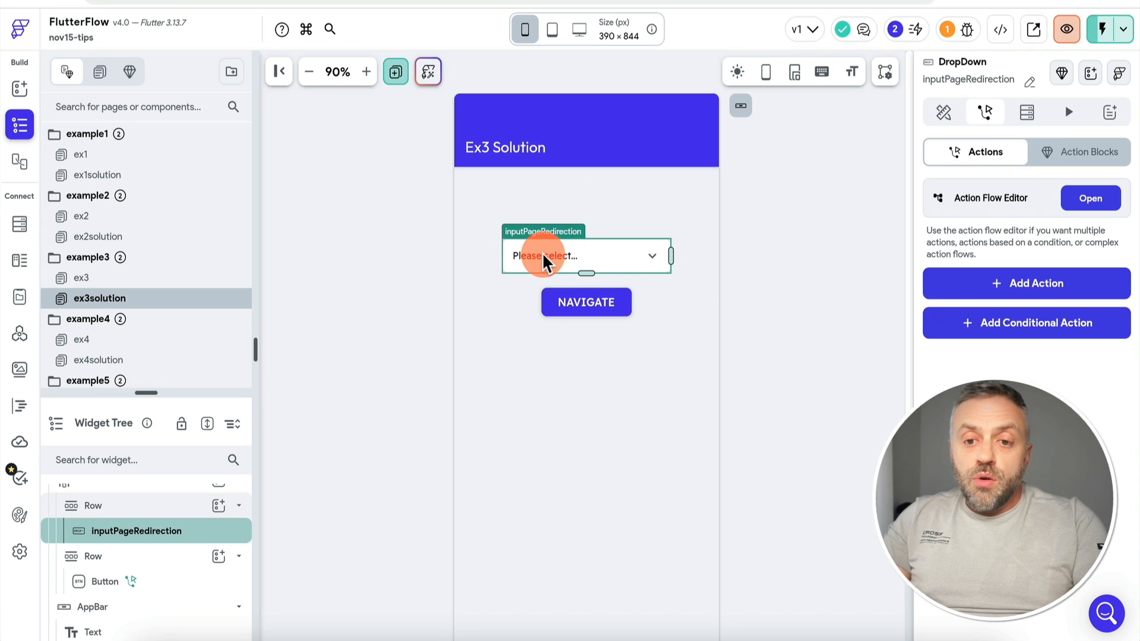
Examine the inputPageRedirection dropdown's options on ex3solution, turning Add Option Labels off and back on to compare values with labels.
{"action": "left_click", "coordinate": [592, 260]}
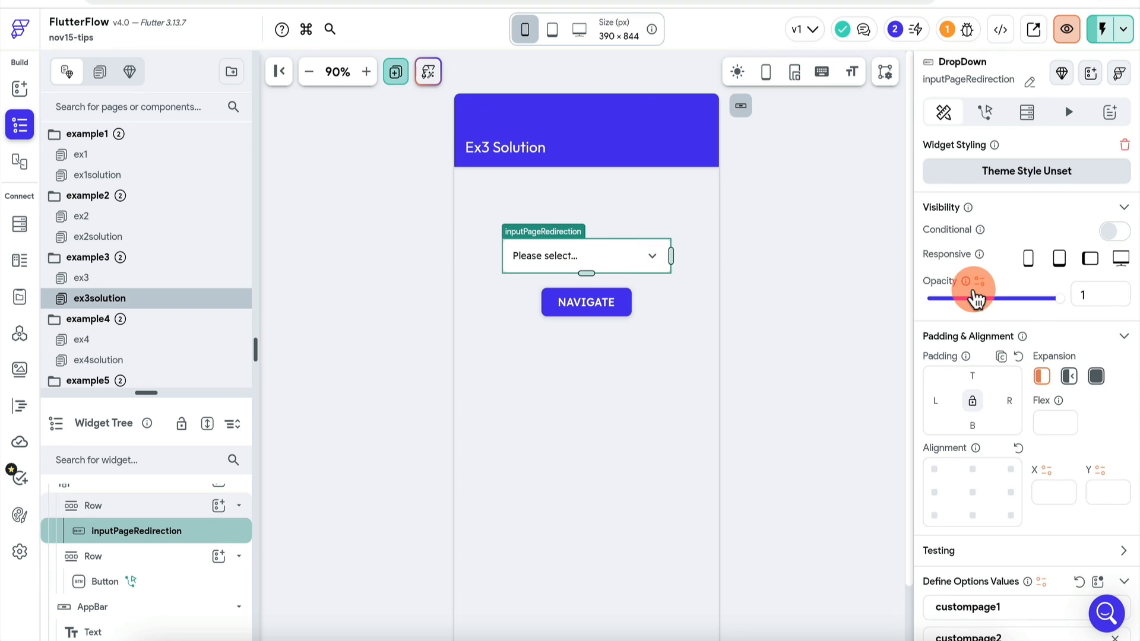
{"action": "scroll", "coordinate": [977, 297], "scroll_direction": "down", "scroll_amount": 5}
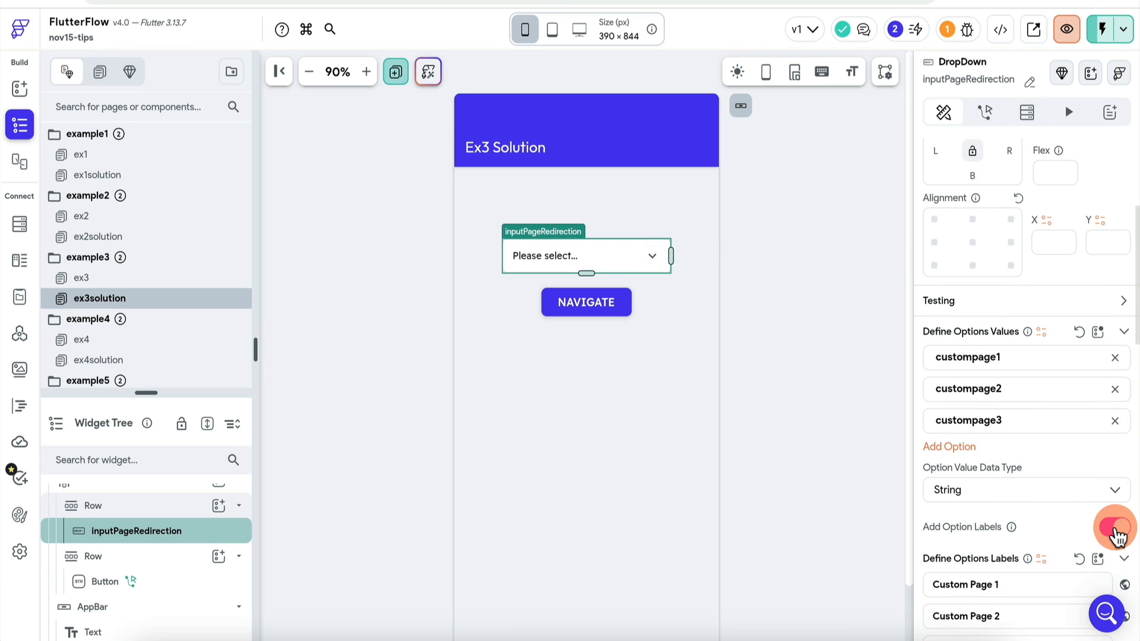
{"action": "left_click", "coordinate": [1115, 532]}
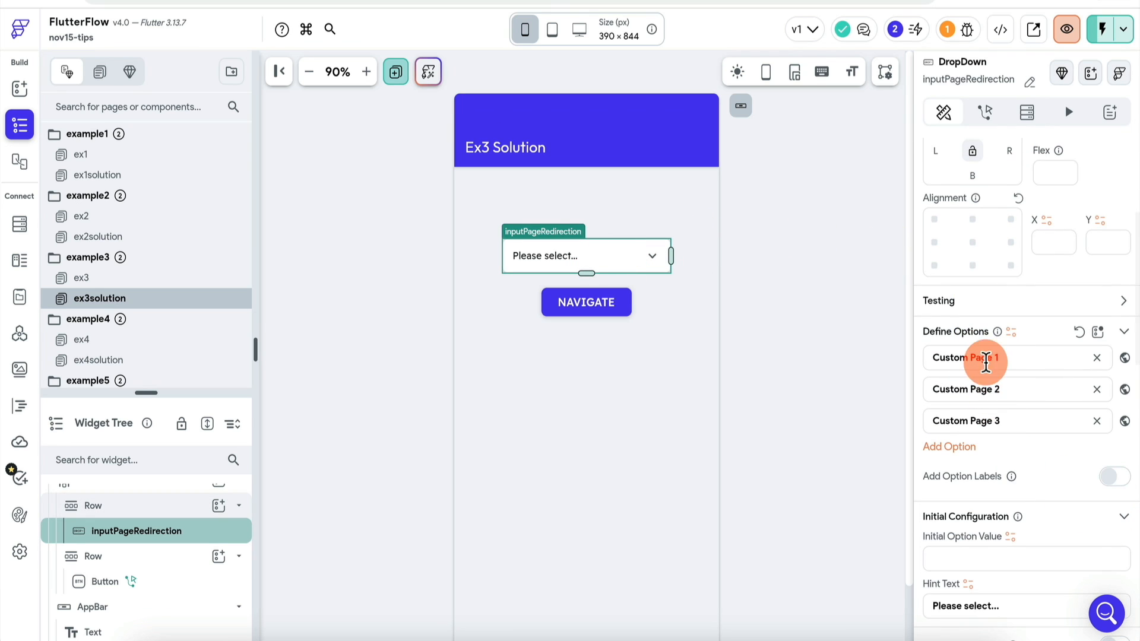
{"action": "left_click", "coordinate": [1119, 482]}
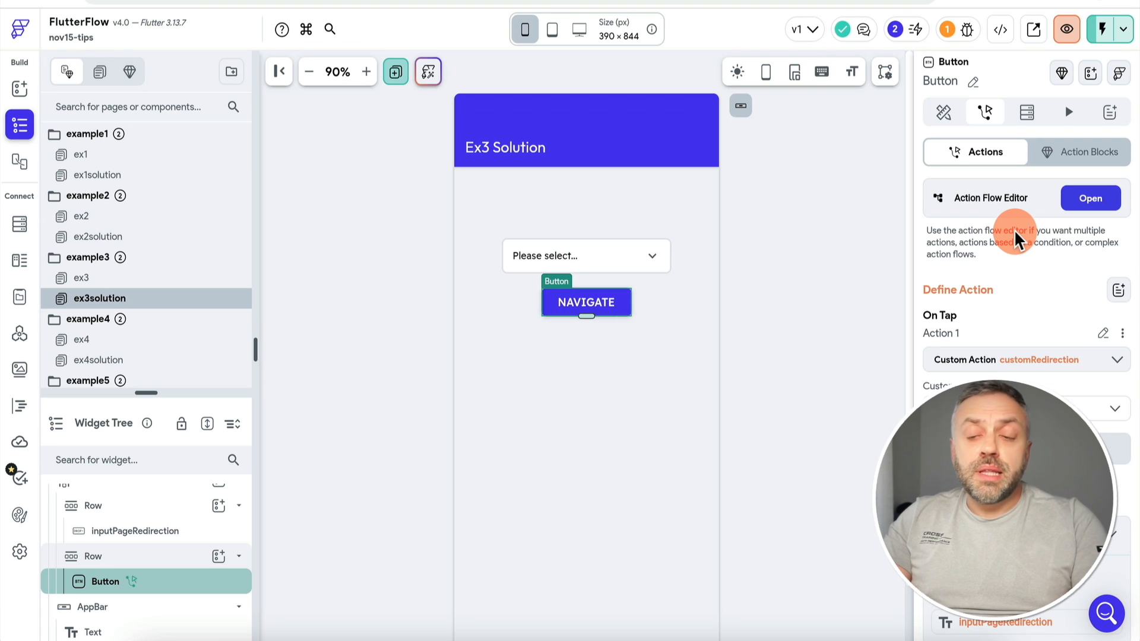
Examine the Navigate button's On Tap action on ex3solution and open the code of its customRedirection custom action.
{"action": "left_click", "coordinate": [1079, 204]}
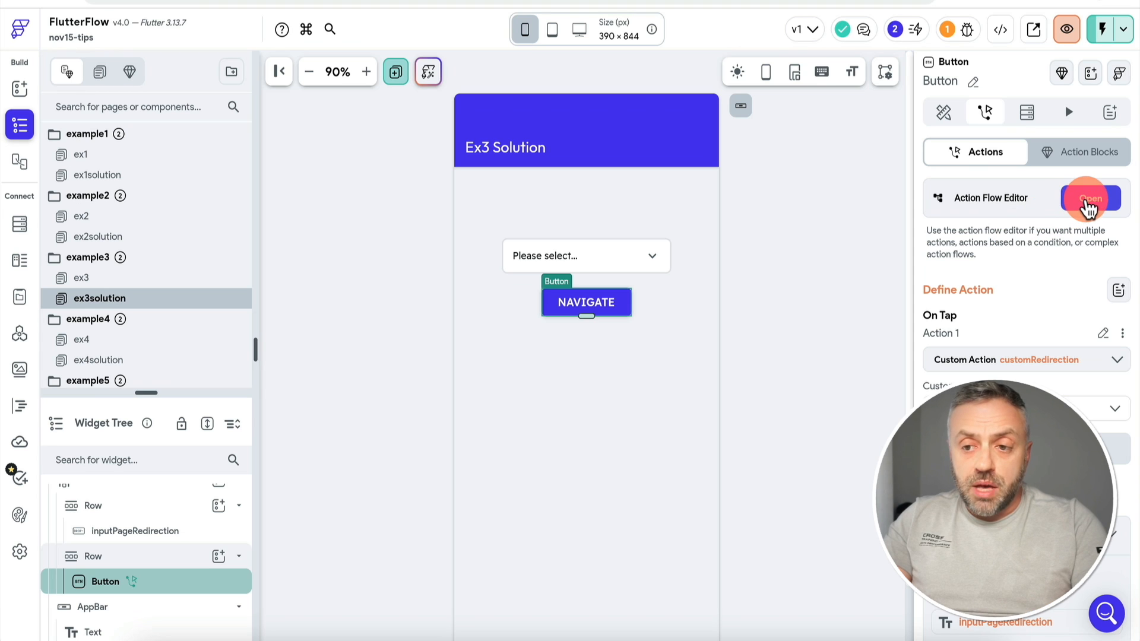
{"action": "left_click", "coordinate": [594, 304]}
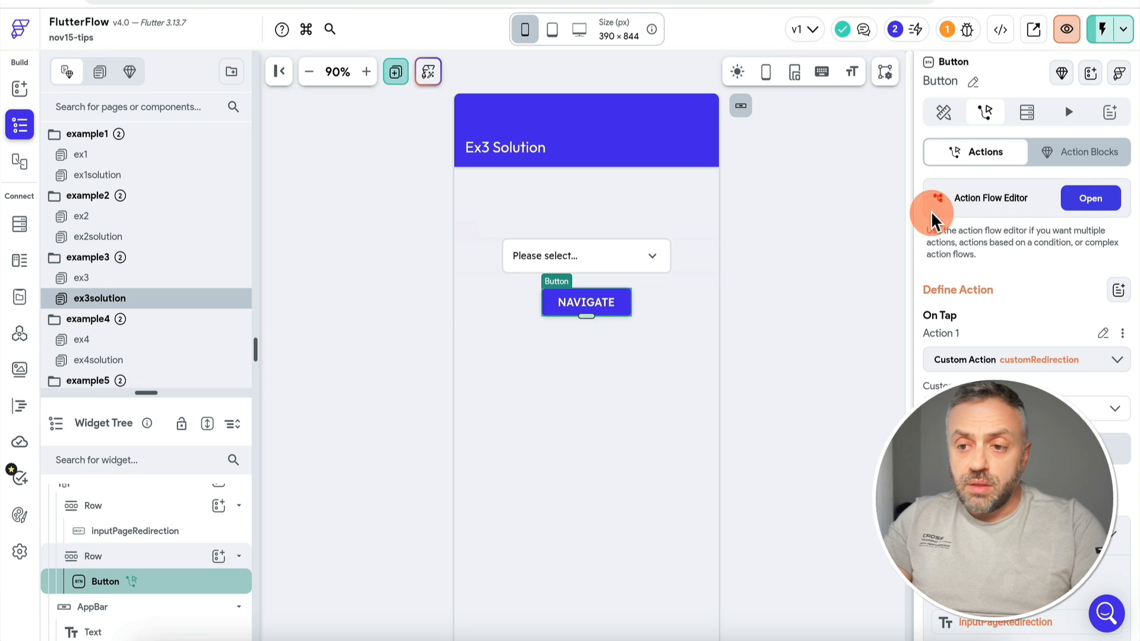
{"action": "left_click", "coordinate": [1092, 199]}
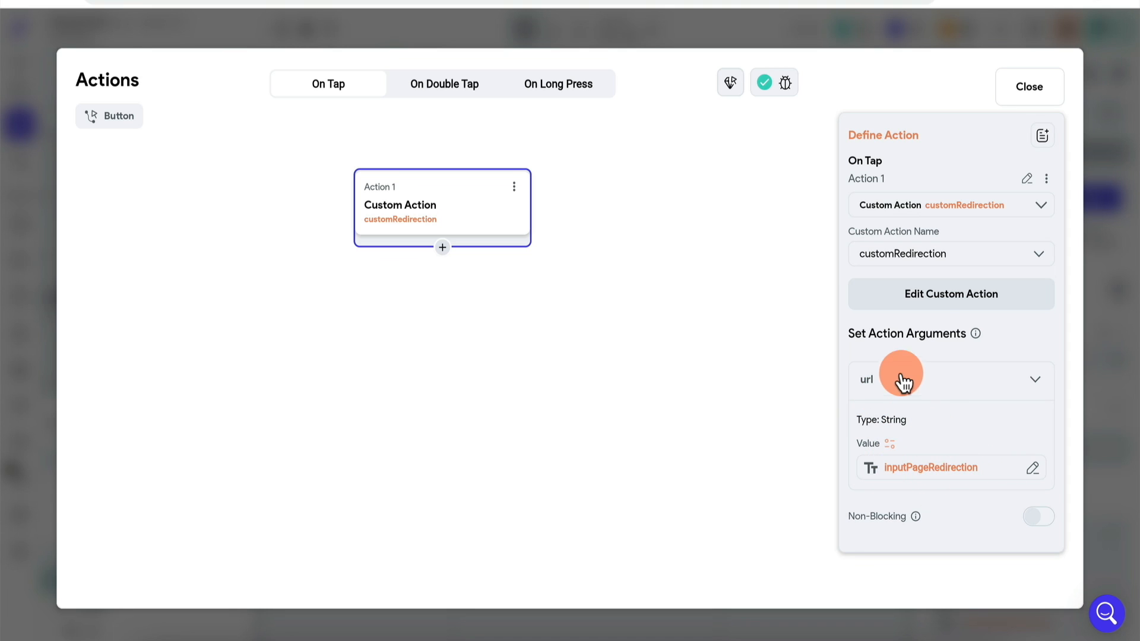
{"action": "left_click", "coordinate": [944, 292]}
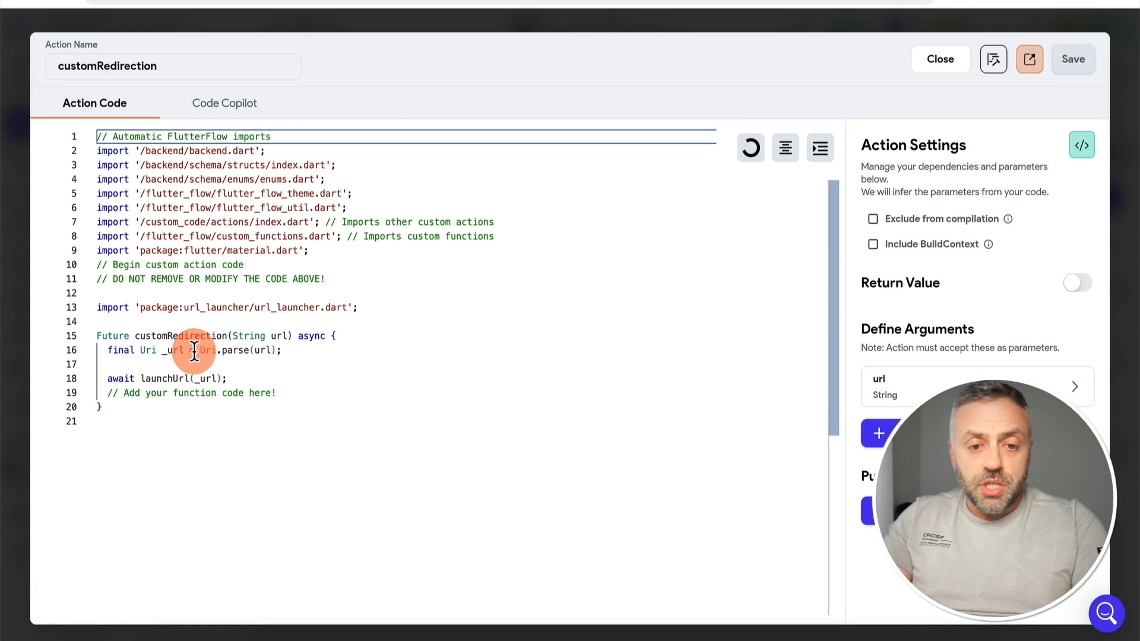
Highlight the launchUrl(_url) call in the customRedirection code, and close the code editor.
{"action": "left_click_drag", "start_coordinate": [142, 378], "coordinate": [169, 378]}
{"action": "left_click", "coordinate": [229, 378], "text": "shift"}
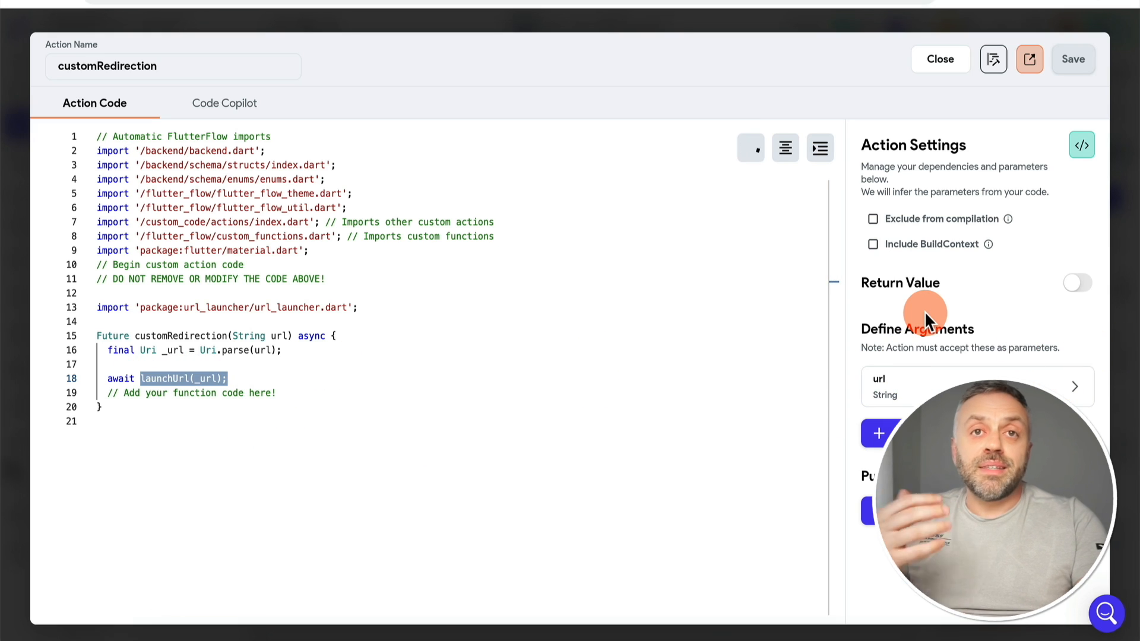
{"action": "left_click", "coordinate": [958, 59]}
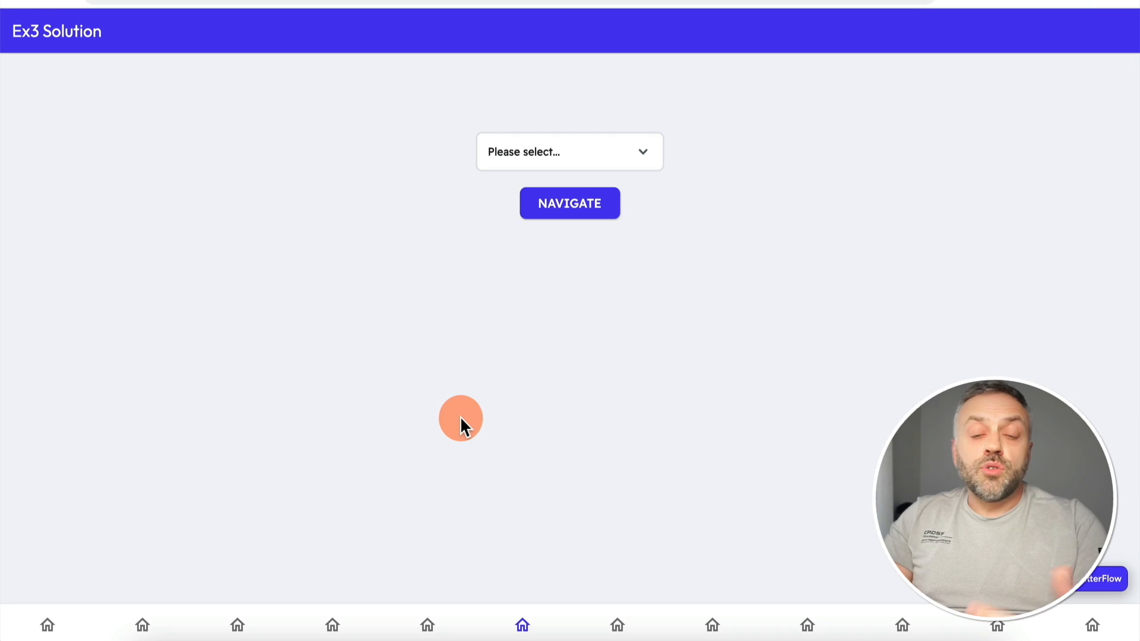
Switch between the dropdown's pages on Ex3 Solution in the running app, navigate to Custom Page 2 and return.
{"action": "left_click", "coordinate": [575, 166]}
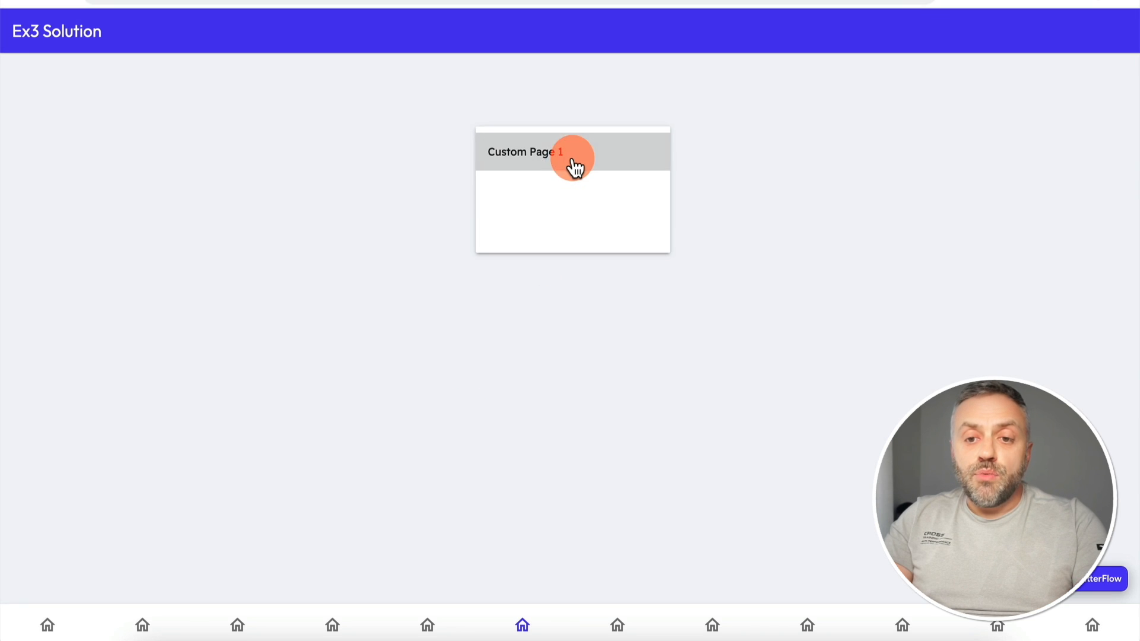
{"action": "left_click", "coordinate": [562, 196]}
{"action": "left_click", "coordinate": [579, 155]}
{"action": "left_click", "coordinate": [576, 199]}
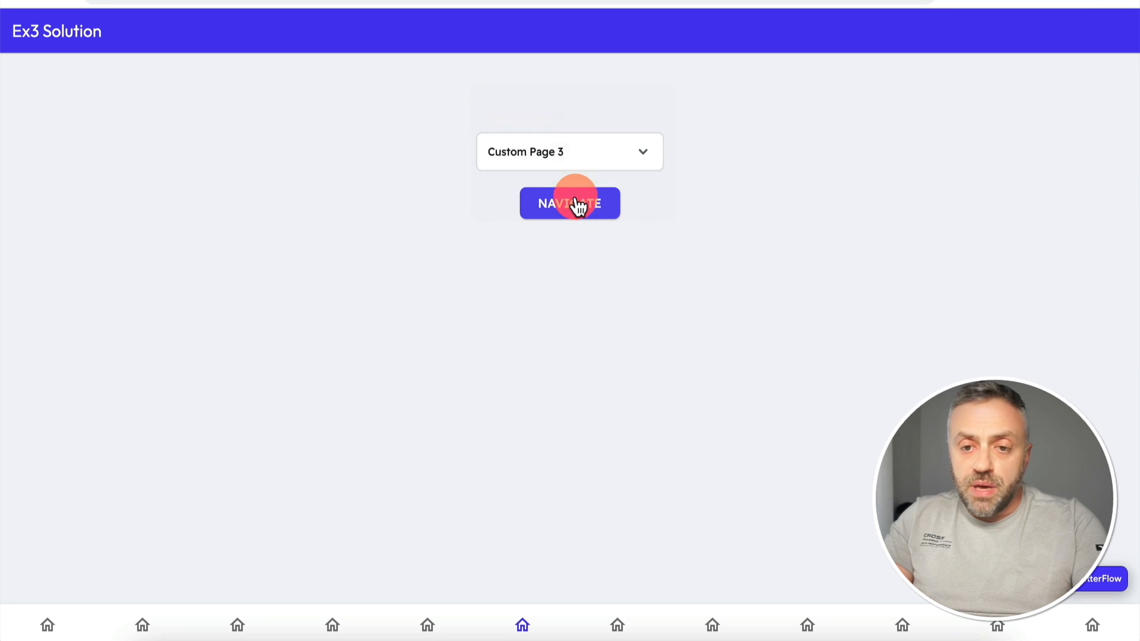
{"action": "left_click", "coordinate": [570, 153]}
{"action": "left_click", "coordinate": [582, 120]}
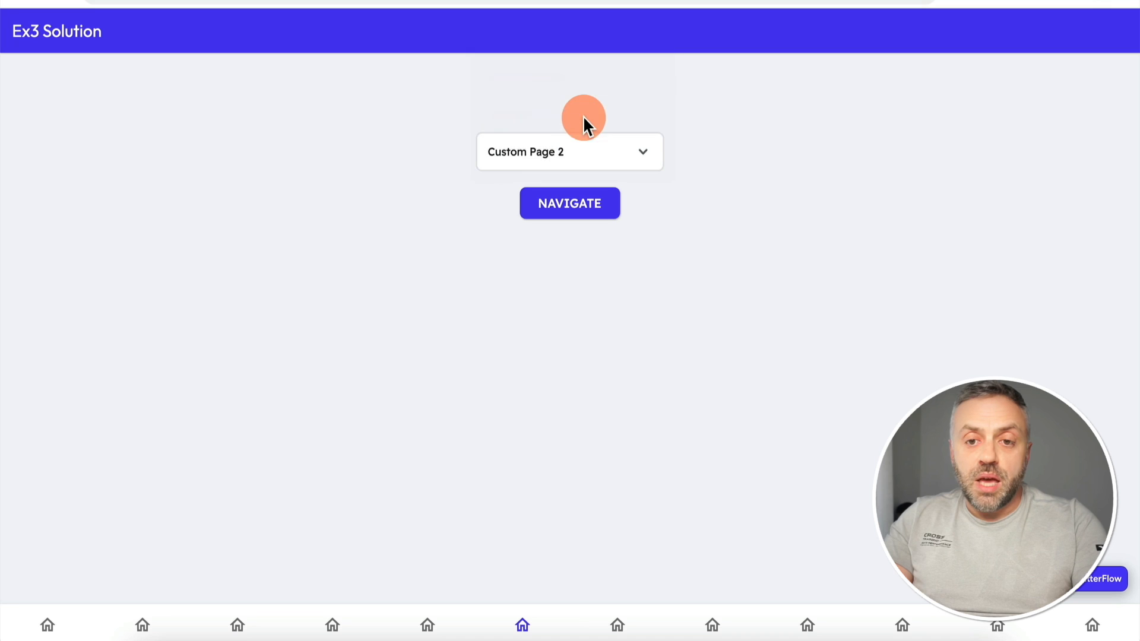
{"action": "left_click", "coordinate": [580, 213]}
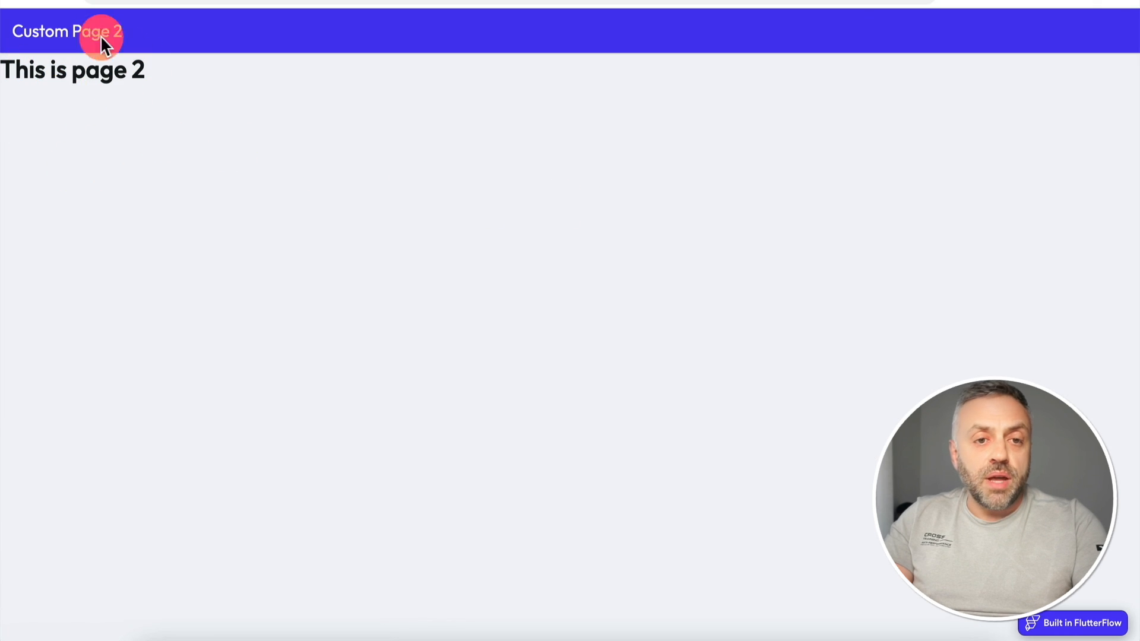
{"action": "key", "text": "super+Left"}
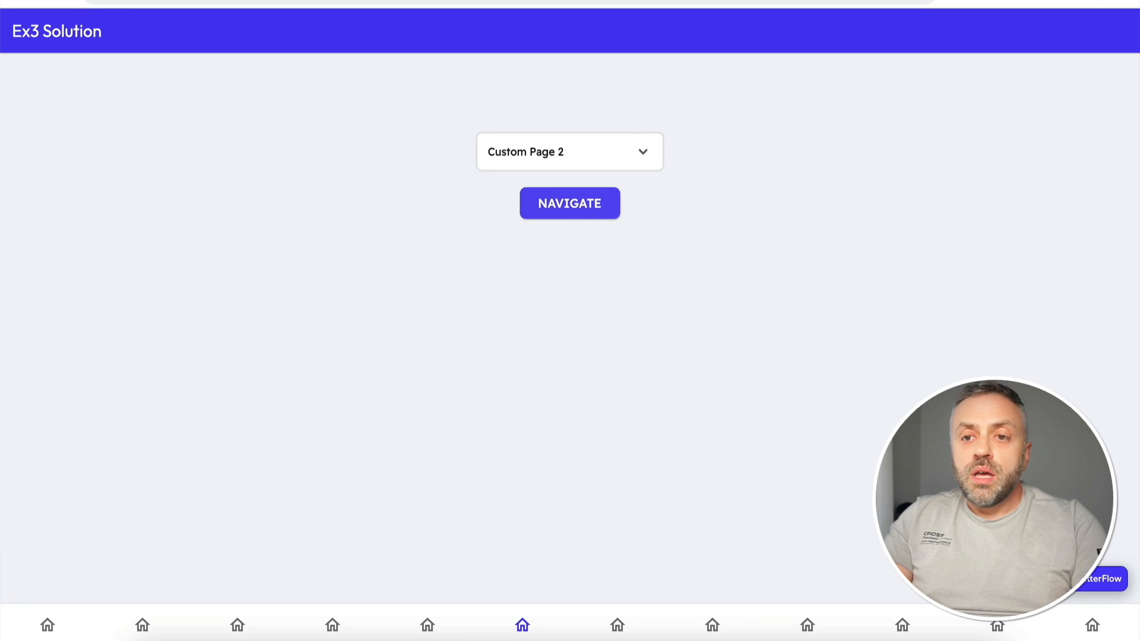
Test the redirection to Custom Page 3 from the Ex3 Solution dropdown and return to the page.
{"action": "left_click", "coordinate": [584, 157]}
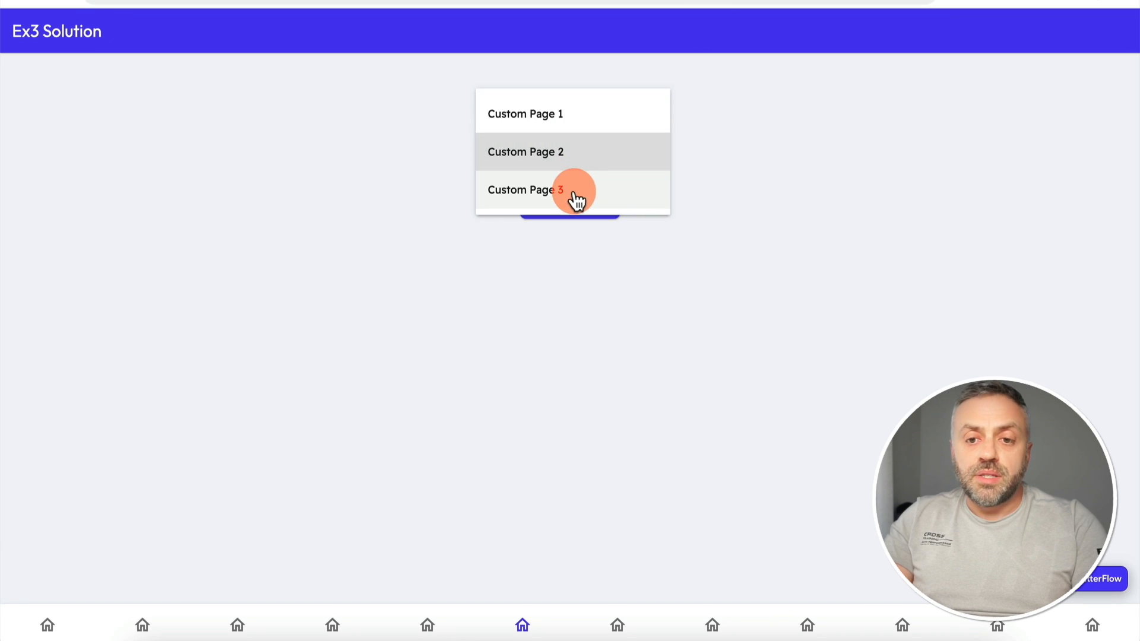
{"action": "left_click", "coordinate": [573, 191]}
{"action": "left_click", "coordinate": [570, 203]}
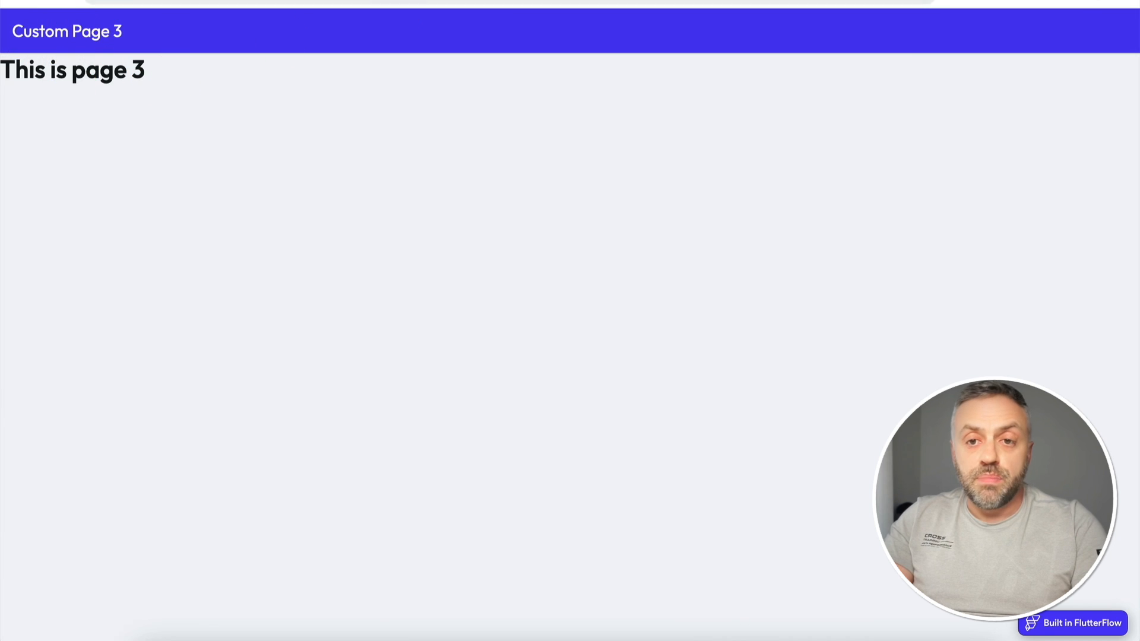
{"action": "key", "text": "super+Left"}
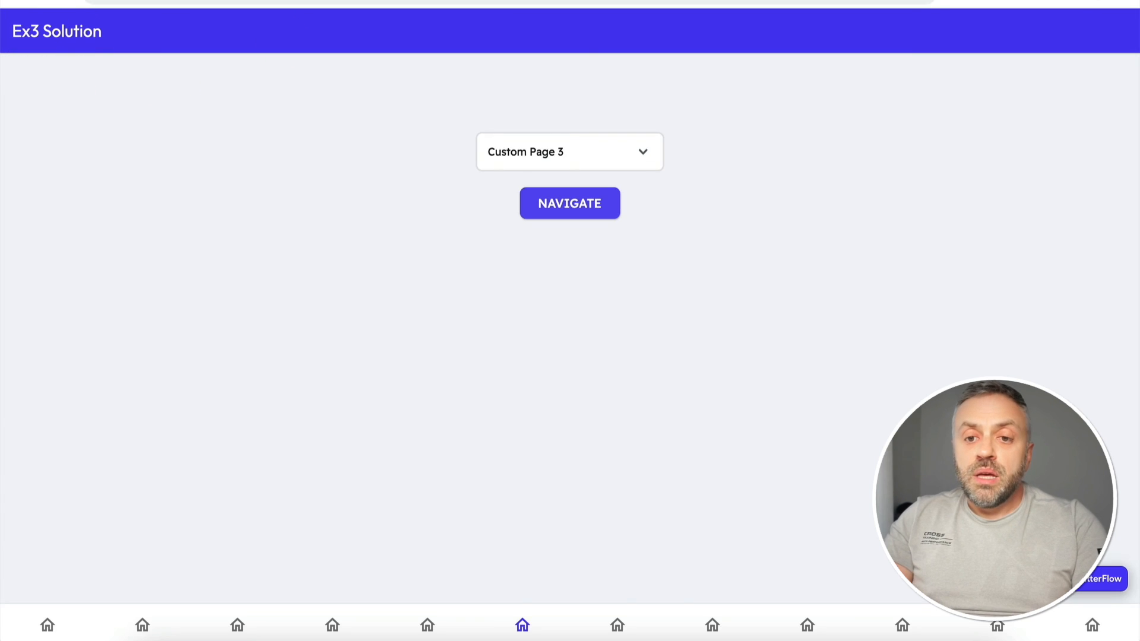
Test the redirection to Custom Page 1 from the Ex3 Solution dropdown and go back.
{"action": "left_click", "coordinate": [566, 156]}
{"action": "left_click", "coordinate": [570, 77]}
{"action": "left_click", "coordinate": [542, 205]}
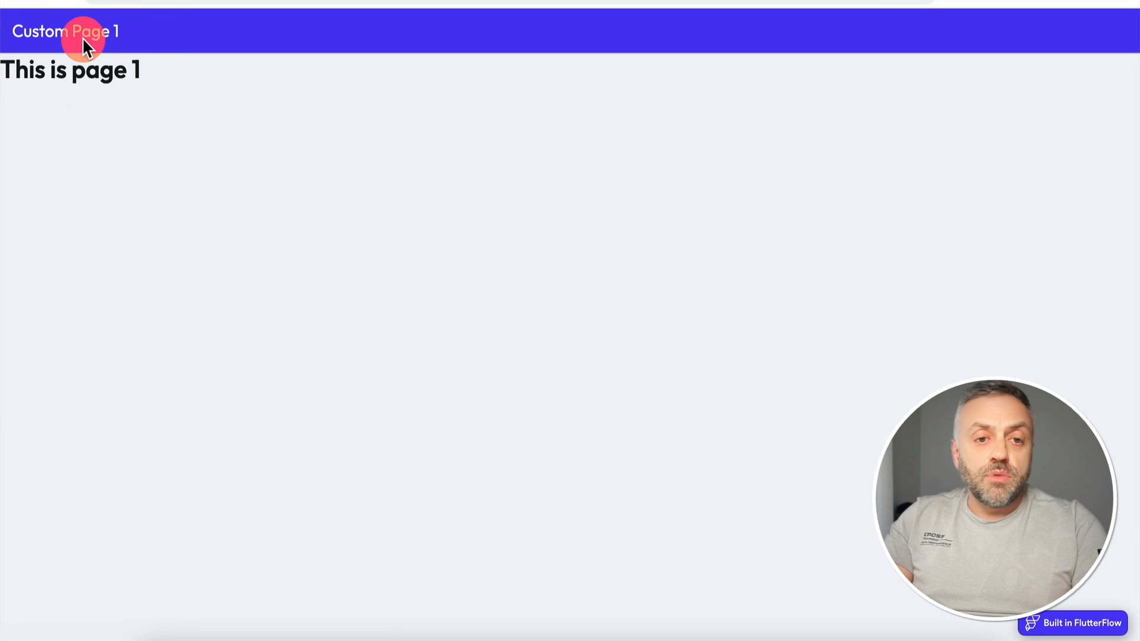
{"action": "key", "text": "alt+Left"}
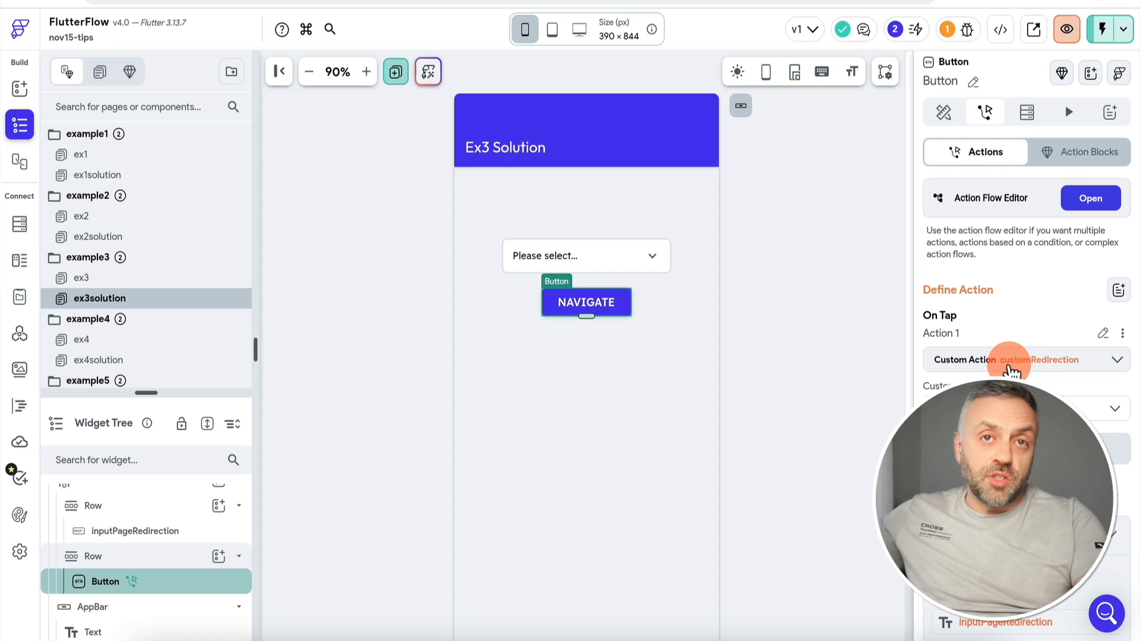
Examine the Navigate to Page 1 button's On Tap action on ex3 and the pages selectable as its target.
{"action": "left_click", "coordinate": [792, 226]}
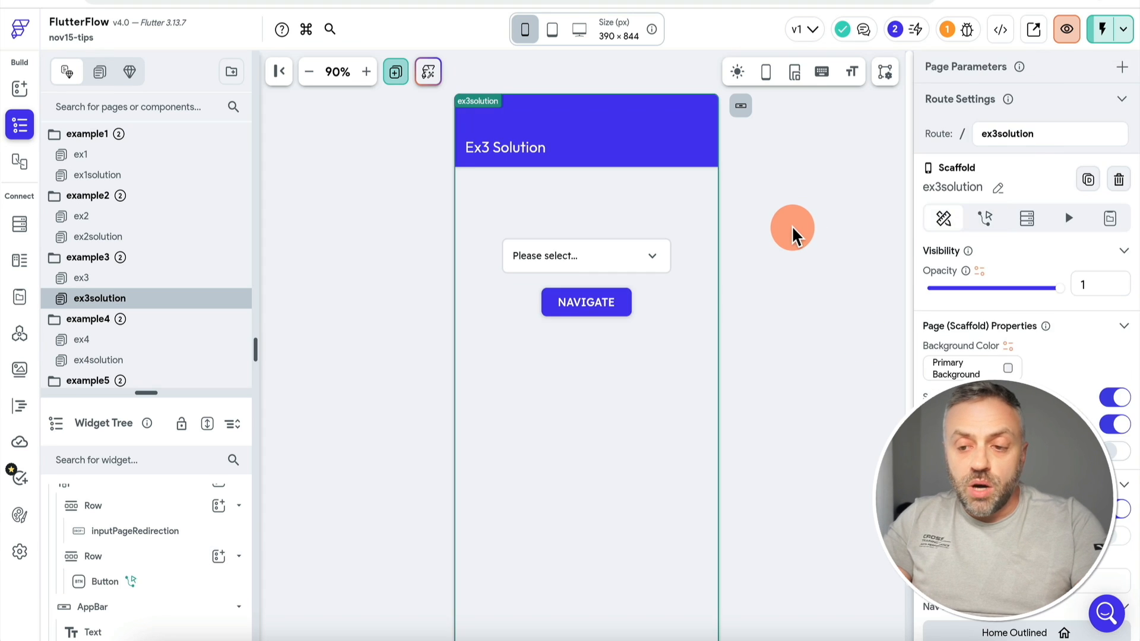
{"action": "left_click", "coordinate": [585, 241]}
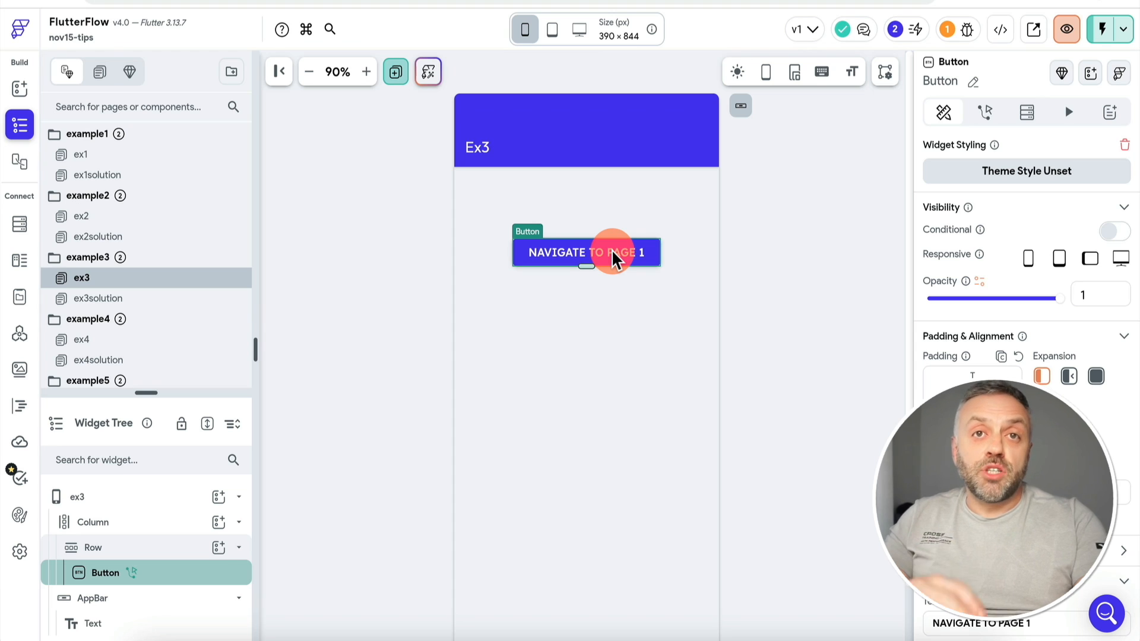
{"action": "left_click", "coordinate": [986, 112]}
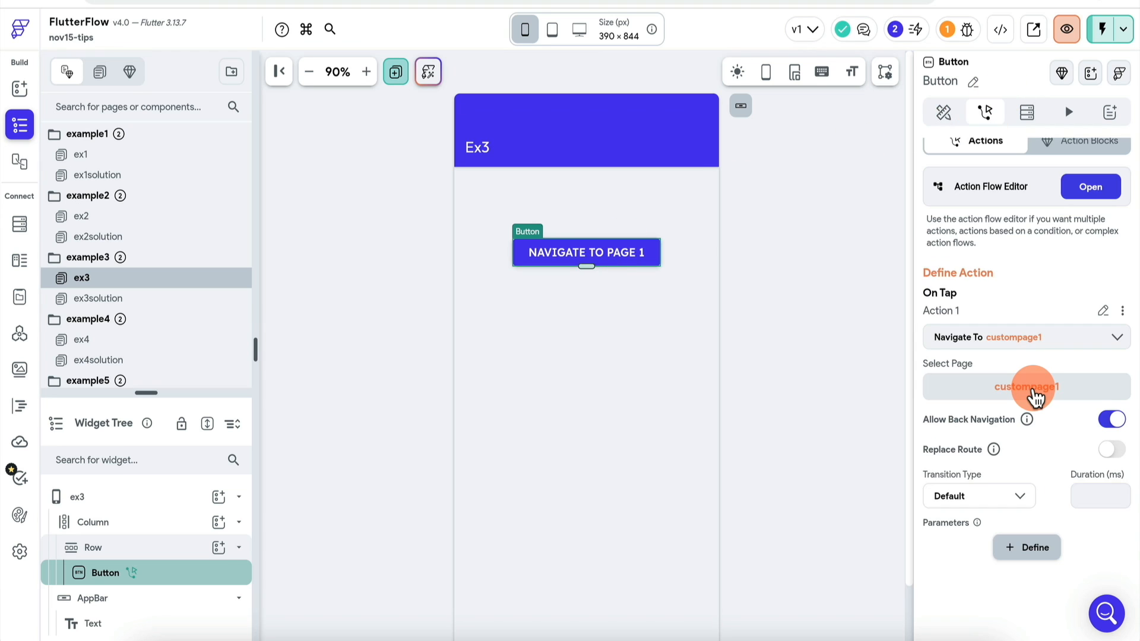
{"action": "left_click", "coordinate": [1034, 392]}
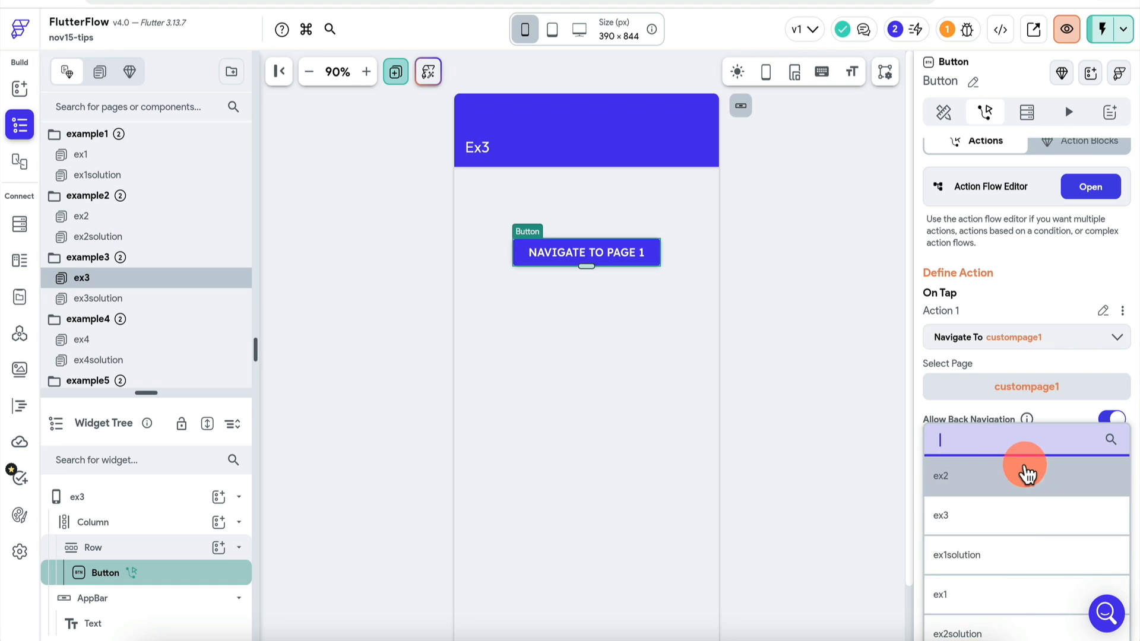
{"action": "left_click", "coordinate": [1067, 407]}
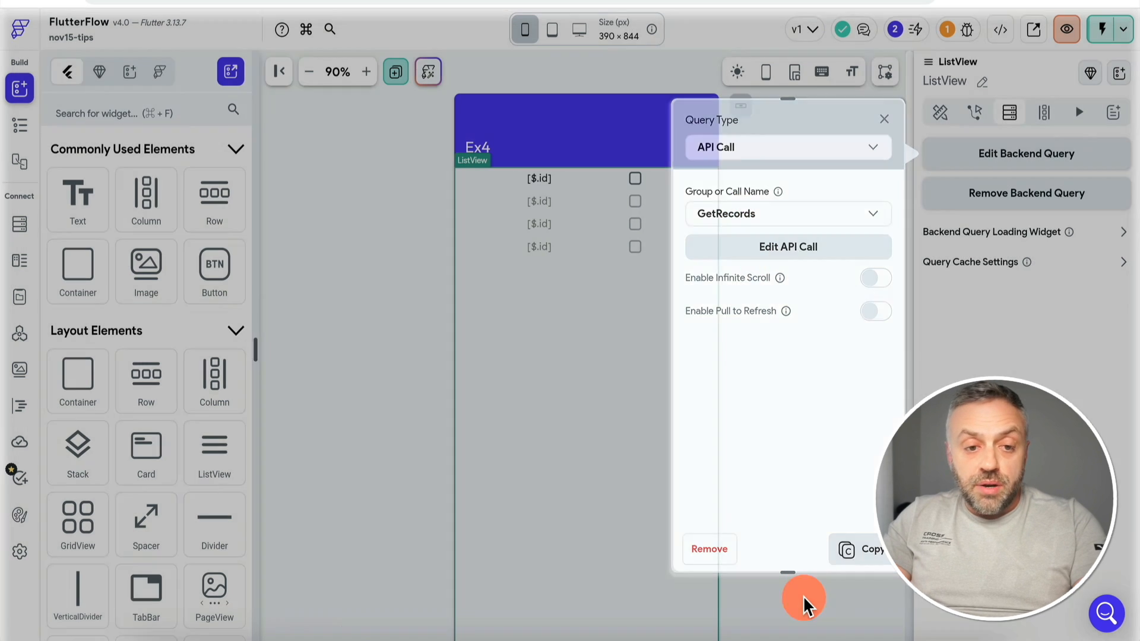
Close the ListView's backend query settings, examine the GetRecords API call's definition and test the call to view its response.
{"action": "left_click", "coordinate": [803, 596]}
{"action": "left_click", "coordinate": [20, 333]}
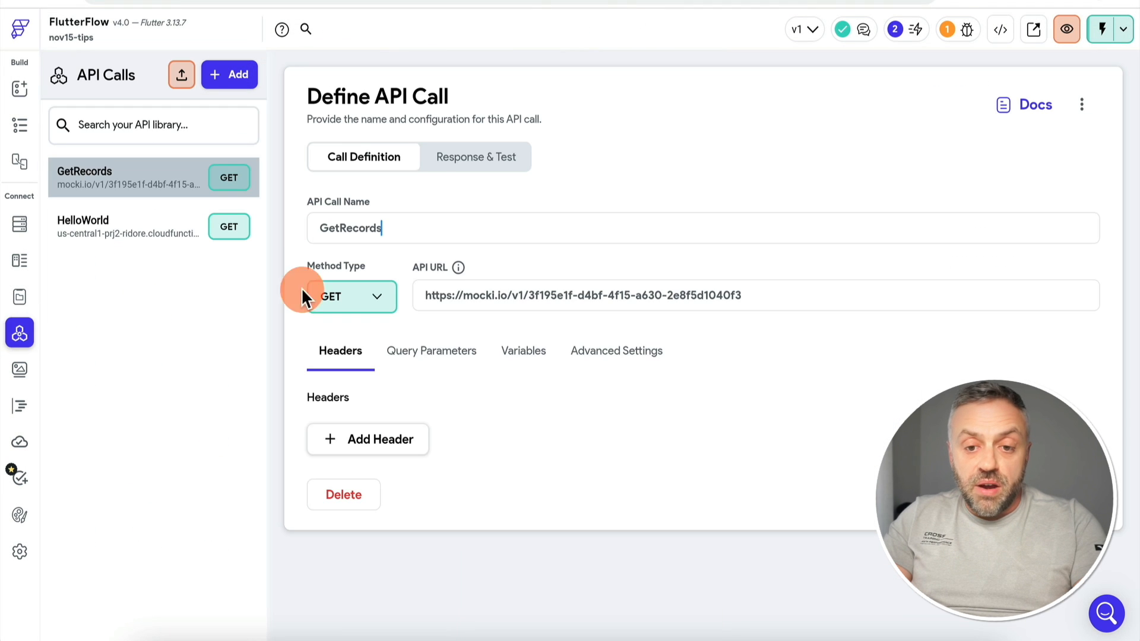
{"action": "left_click", "coordinate": [508, 295]}
{"action": "left_click", "coordinate": [504, 169]}
{"action": "left_click", "coordinate": [1045, 266]}
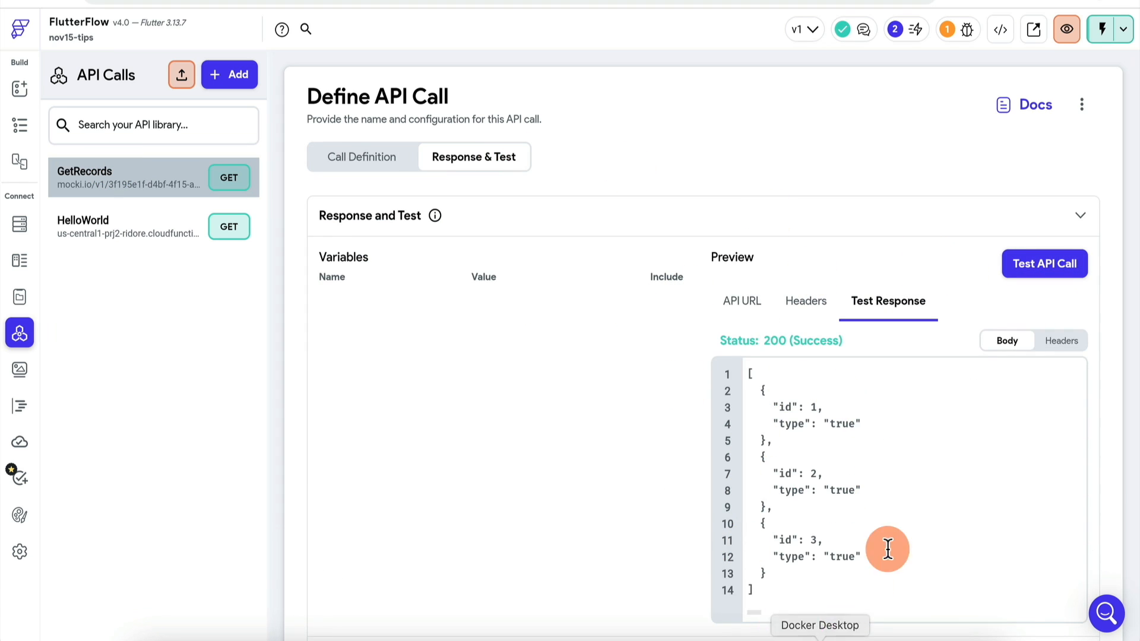
{"action": "scroll", "coordinate": [551, 470], "scroll_direction": "down", "scroll_amount": 2}
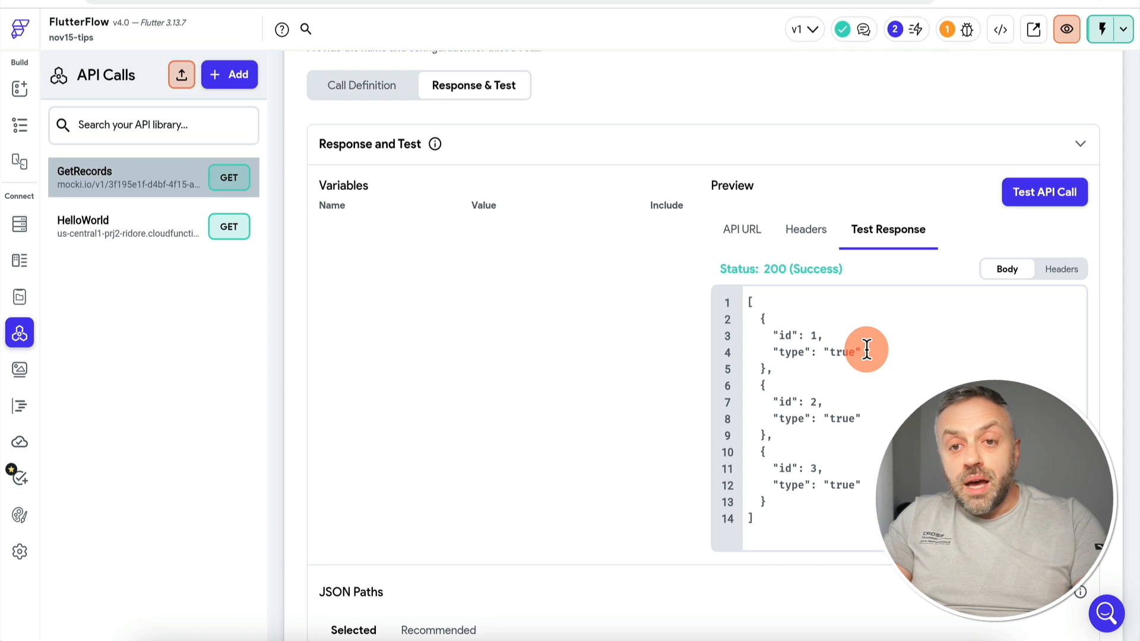
Return to the ex4 page and examine the Text value and the Checkbox Initial Value bindings in the list row.
{"action": "left_click", "coordinate": [20, 126]}
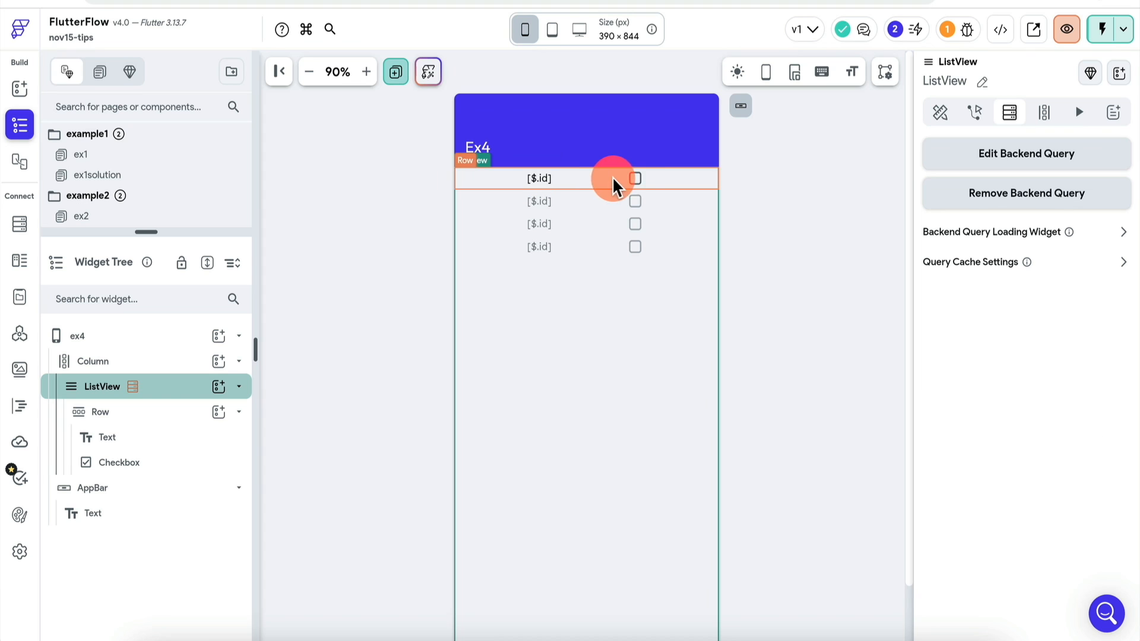
{"action": "left_click", "coordinate": [635, 177]}
{"action": "scroll", "coordinate": [988, 361], "scroll_direction": "down", "scroll_amount": 5}
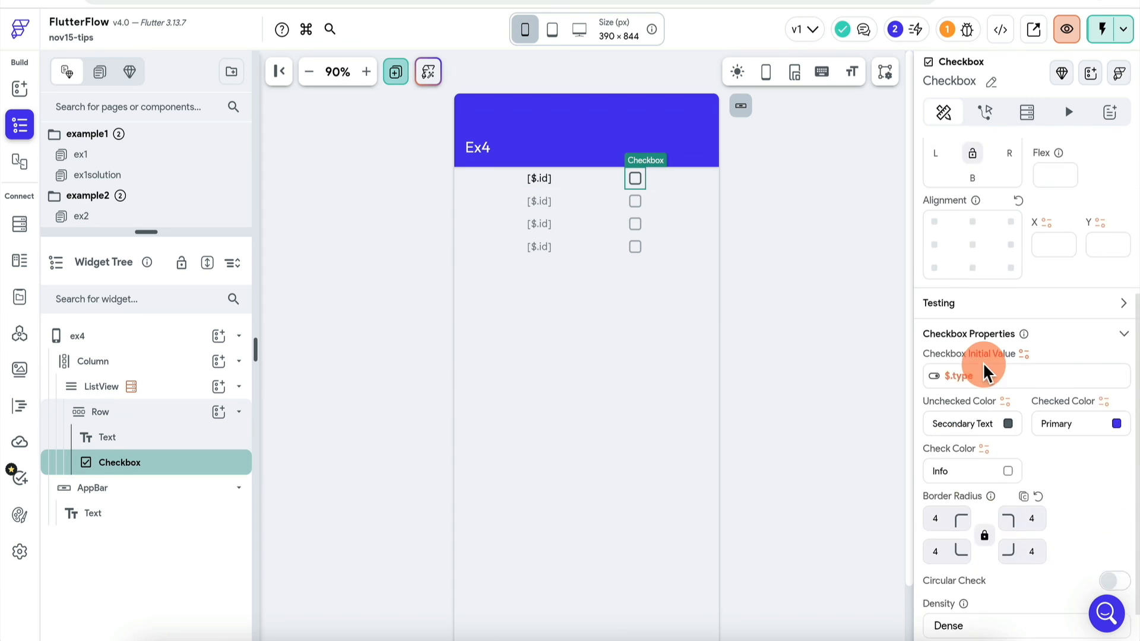
{"action": "left_click", "coordinate": [540, 178]}
{"action": "scroll", "coordinate": [961, 279], "scroll_direction": "up", "scroll_amount": 5}
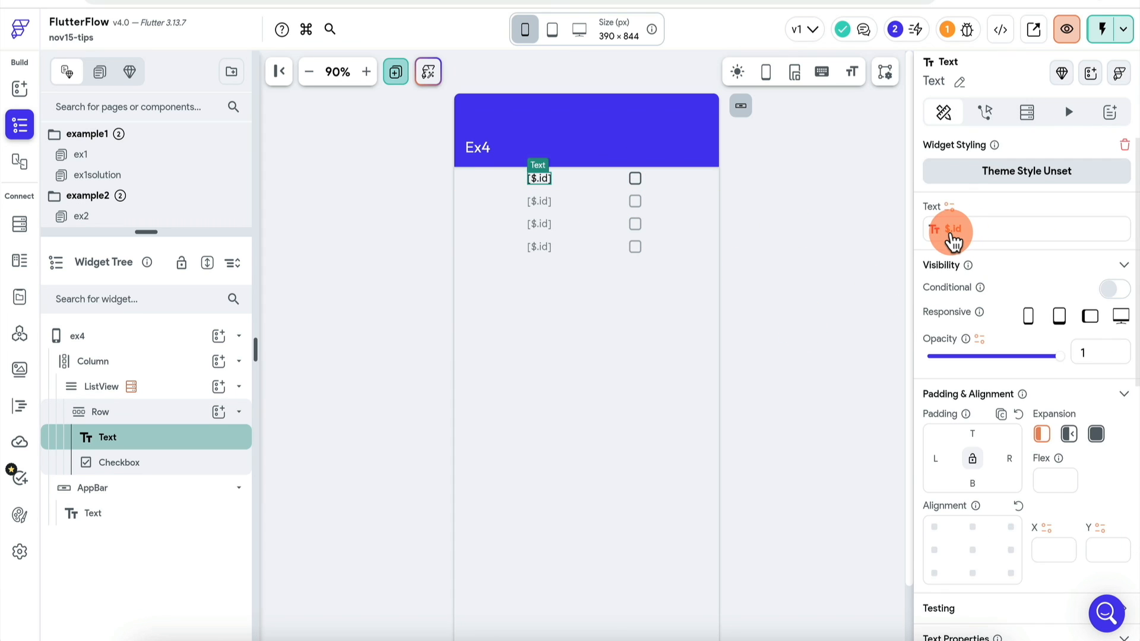
{"action": "left_click", "coordinate": [636, 178]}
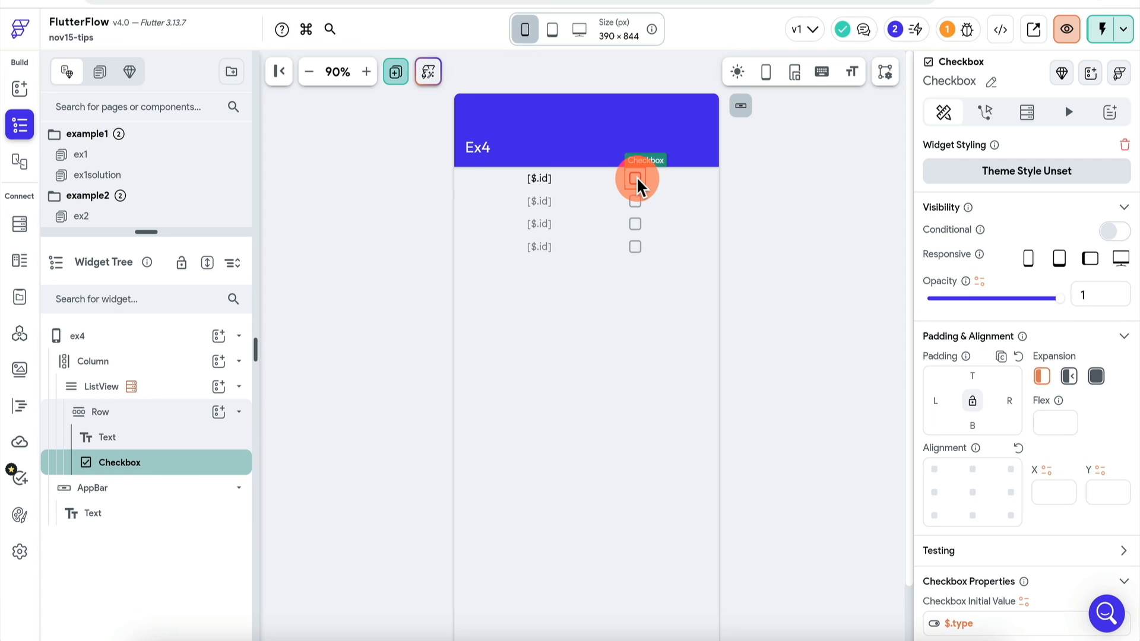
{"action": "scroll", "coordinate": [1003, 392], "scroll_direction": "down", "scroll_amount": 5}
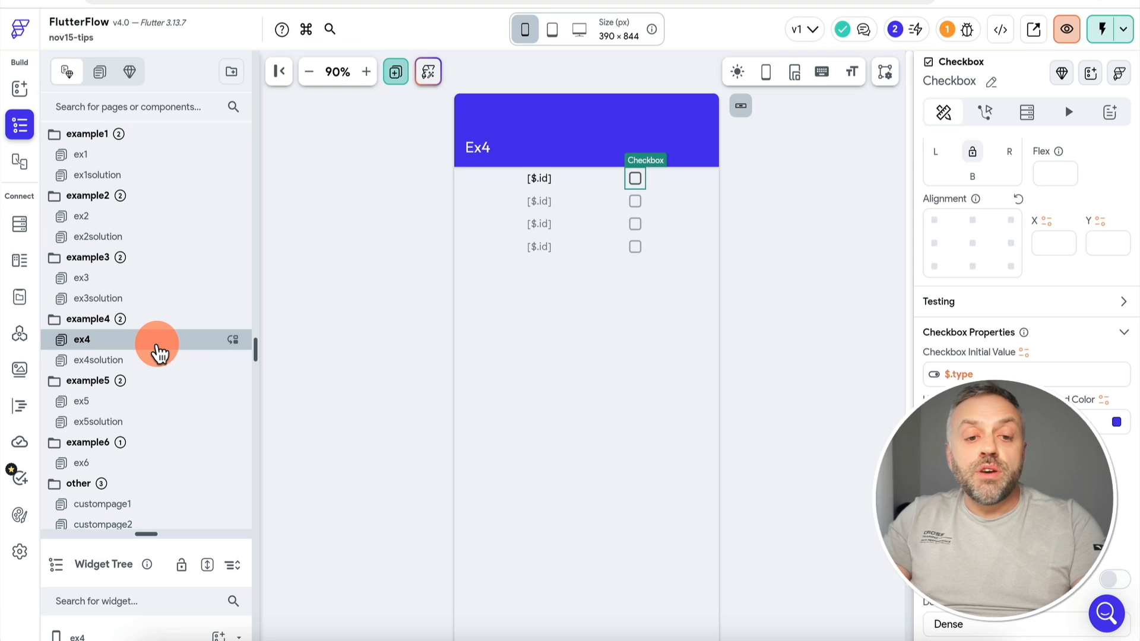
Open the ex4solution page and examine the row's Text value and Checkbox Initial Value bindings.
{"action": "left_click", "coordinate": [143, 362]}
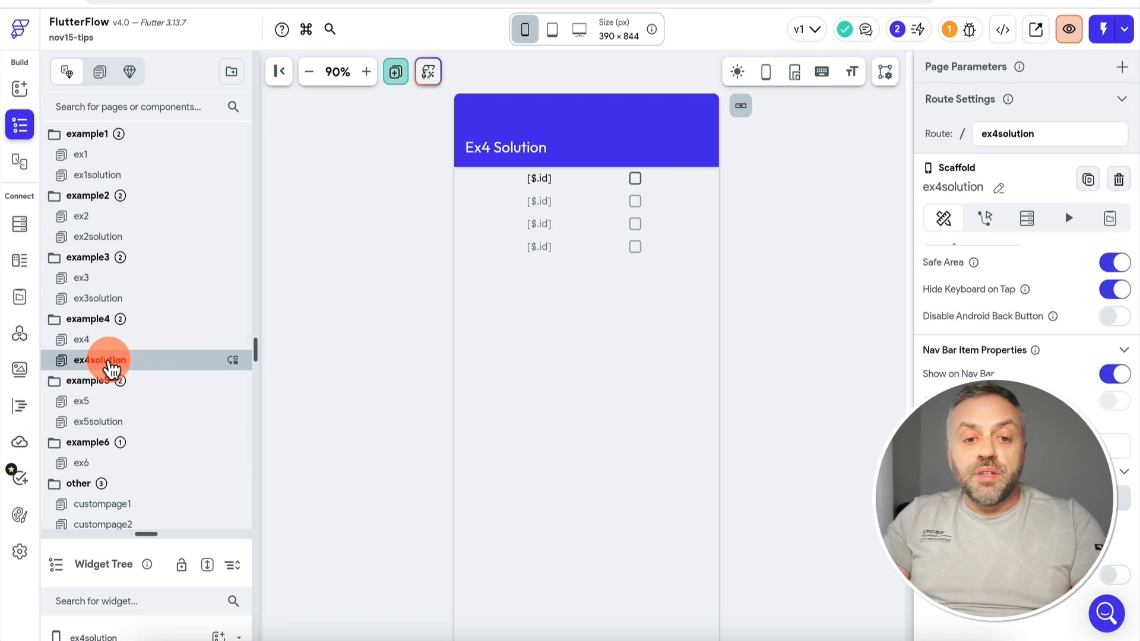
{"action": "left_click", "coordinate": [543, 178]}
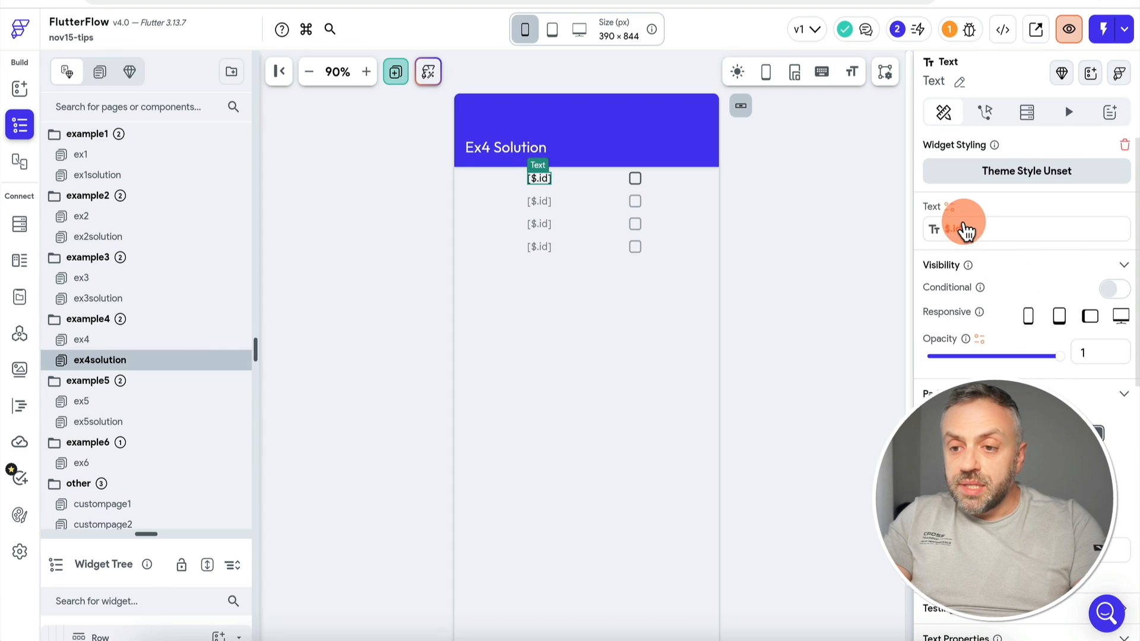
{"action": "left_click", "coordinate": [633, 174]}
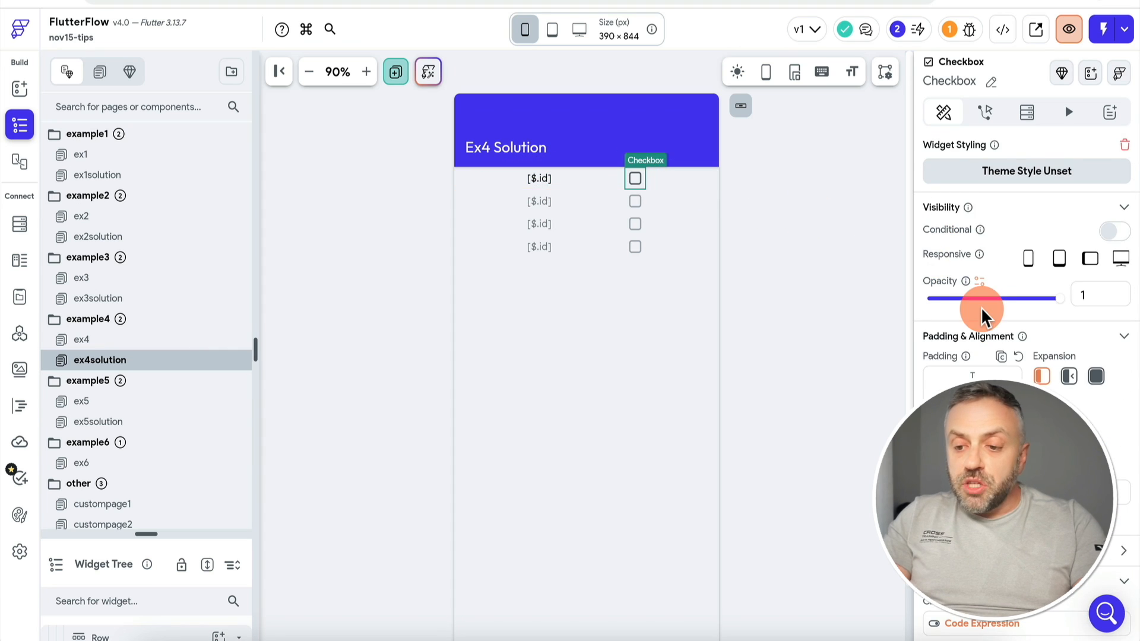
{"action": "scroll", "coordinate": [981, 307], "scroll_direction": "down", "scroll_amount": 4}
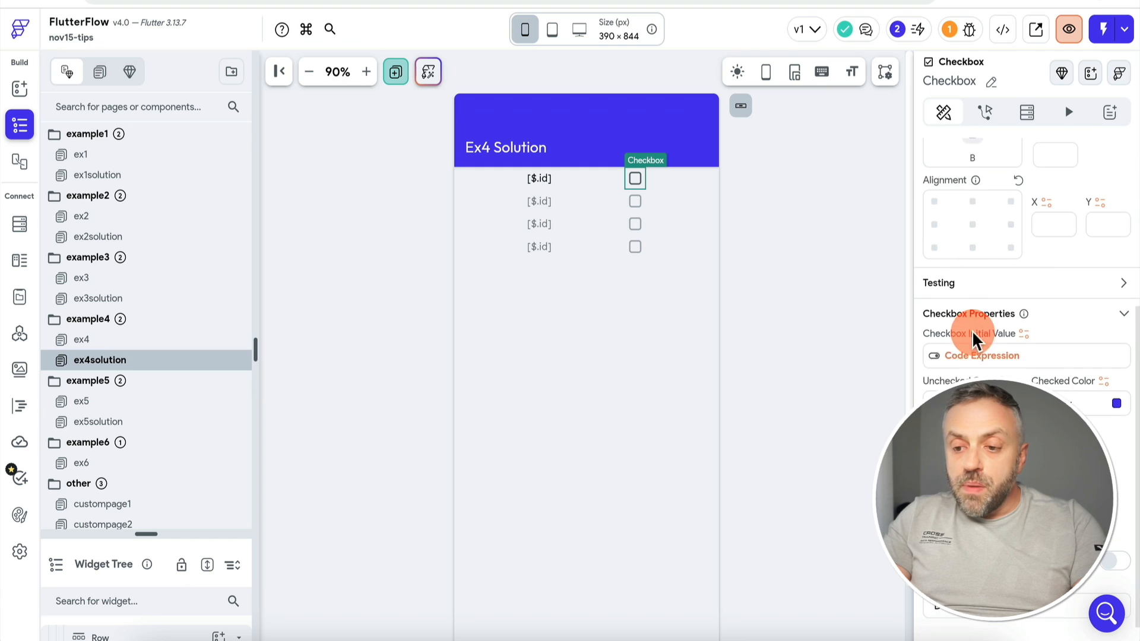
Examine the checkbox's initial value Code Expression on ex4solution, including its var1 argument, expression and return type.
{"action": "left_click", "coordinate": [995, 357]}
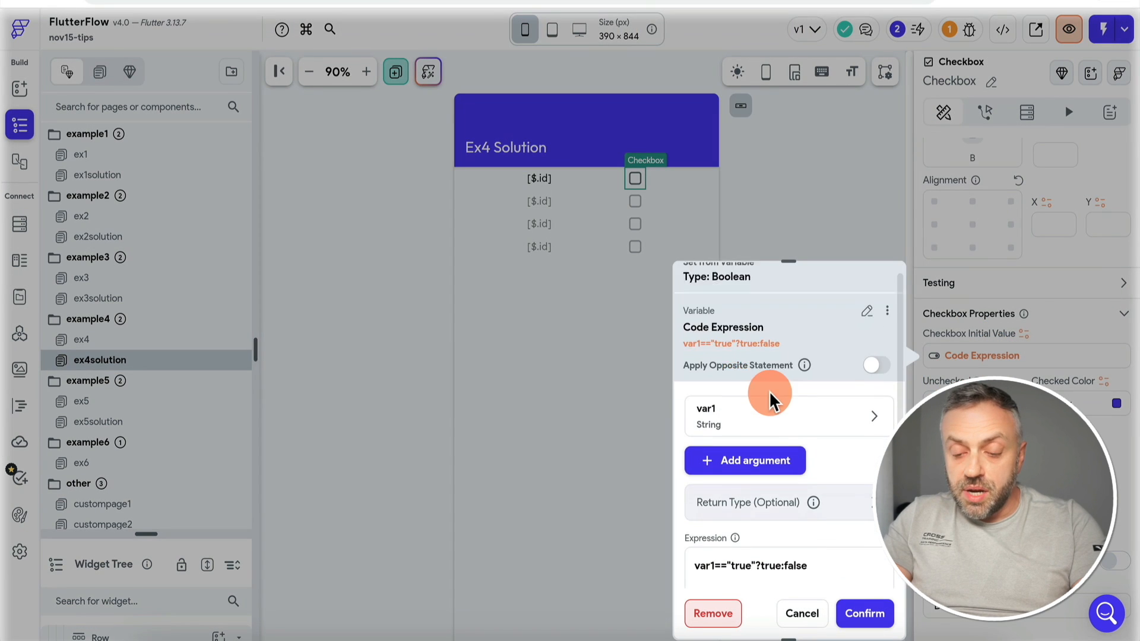
{"action": "scroll", "coordinate": [763, 392], "scroll_direction": "down", "scroll_amount": 3}
{"action": "left_click", "coordinate": [739, 334]}
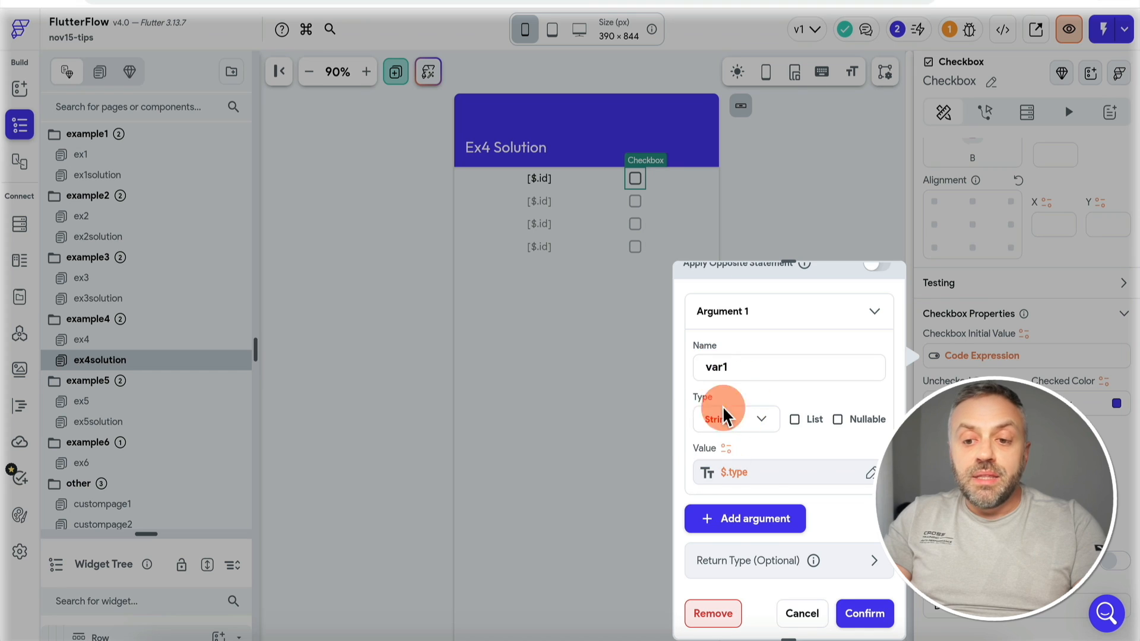
{"action": "scroll", "coordinate": [736, 481], "scroll_direction": "down", "scroll_amount": 5}
{"action": "left_click", "coordinate": [710, 478]}
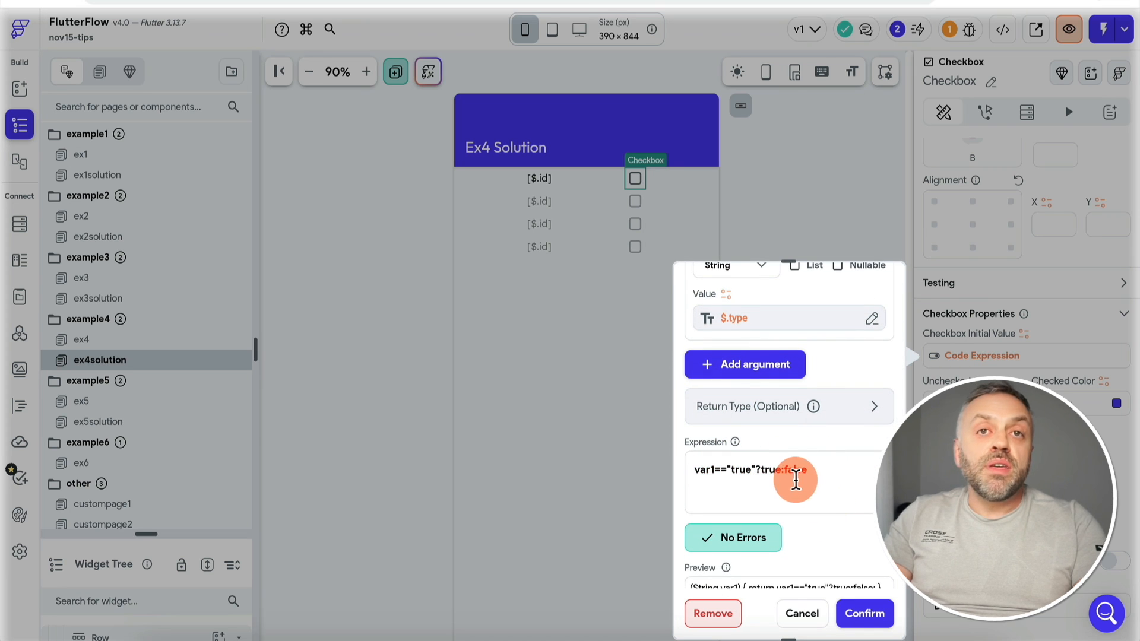
{"action": "left_click", "coordinate": [799, 419]}
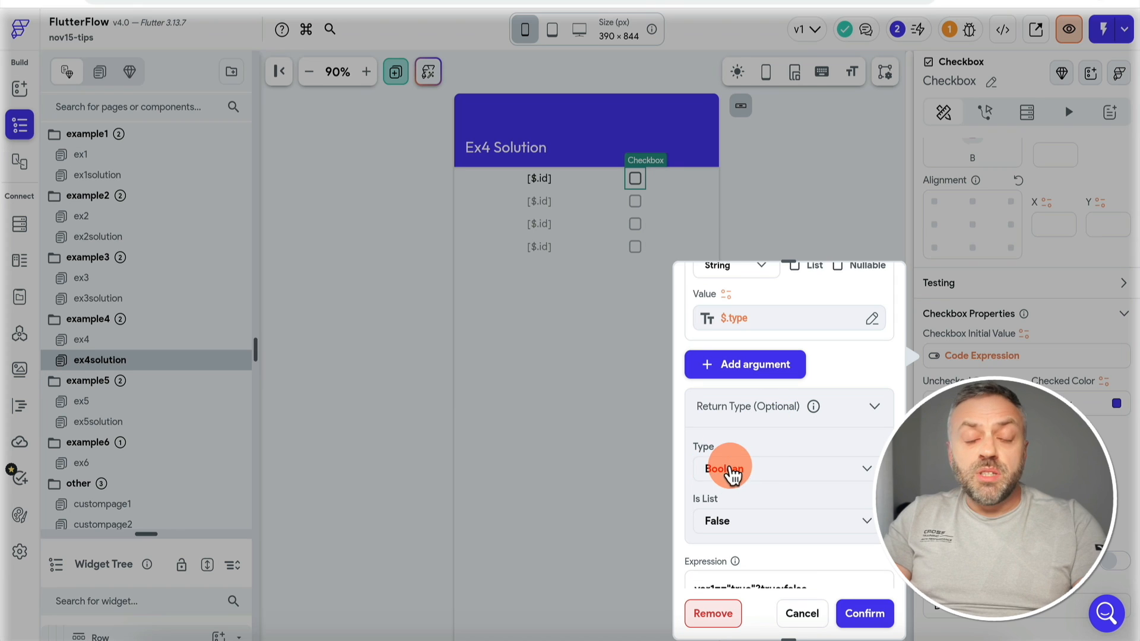
{"action": "left_click", "coordinate": [765, 411]}
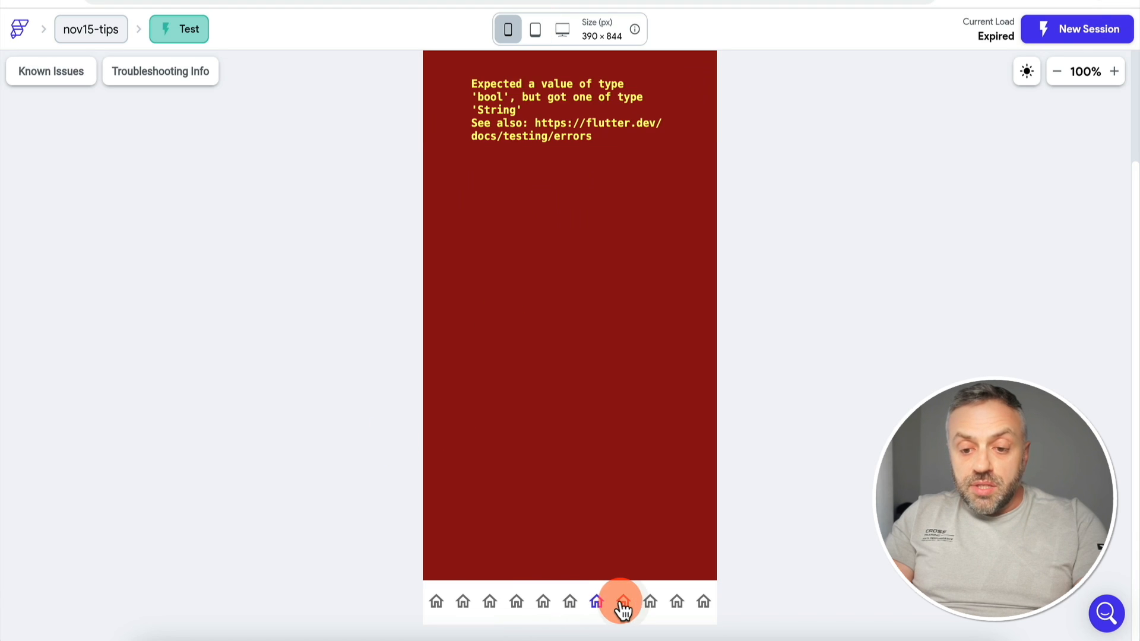
Open the Ex4 Solution page in the running test session to check its list of checkboxes.
{"action": "left_click", "coordinate": [623, 613]}
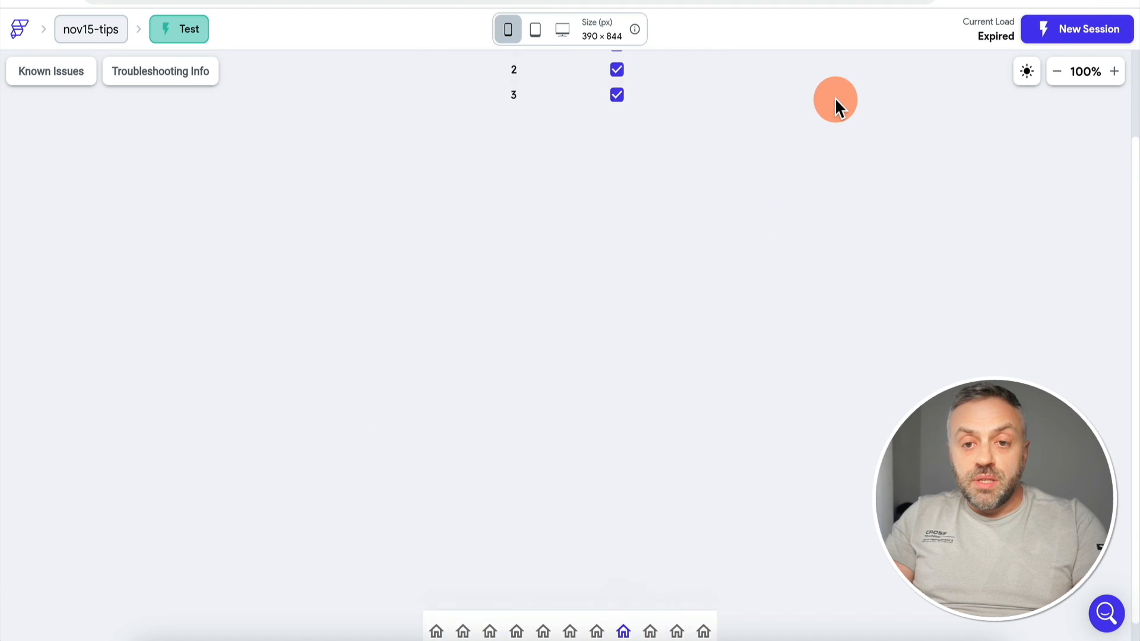